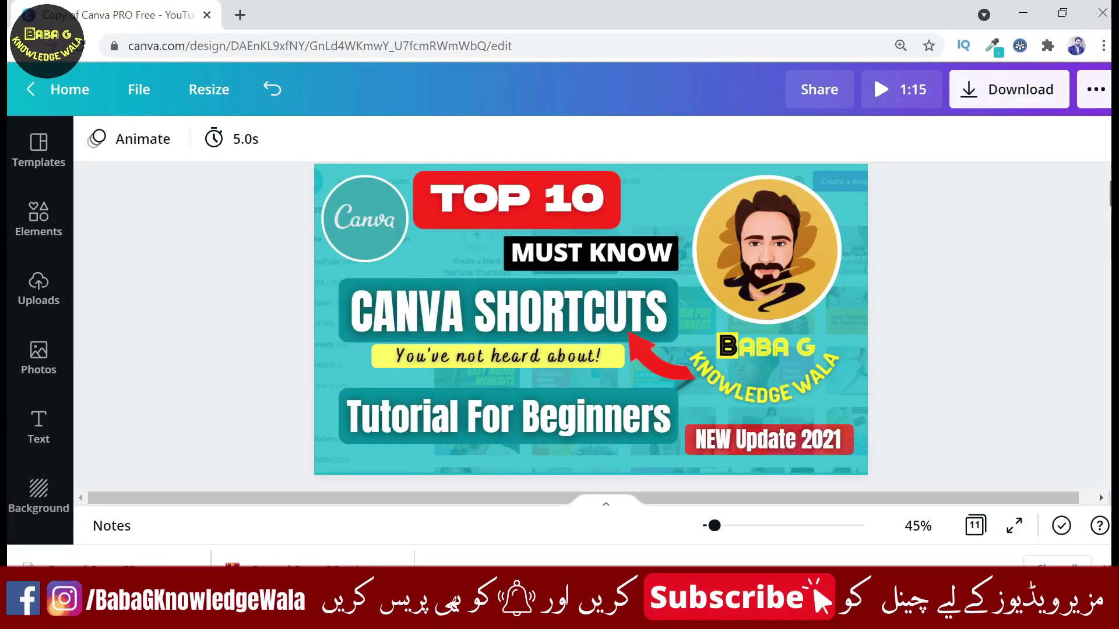
Scroll from page 1 down to page 2, the '1. ADD TEXT QUICKLY' slide.
scroll(591, 327, "down", 5)
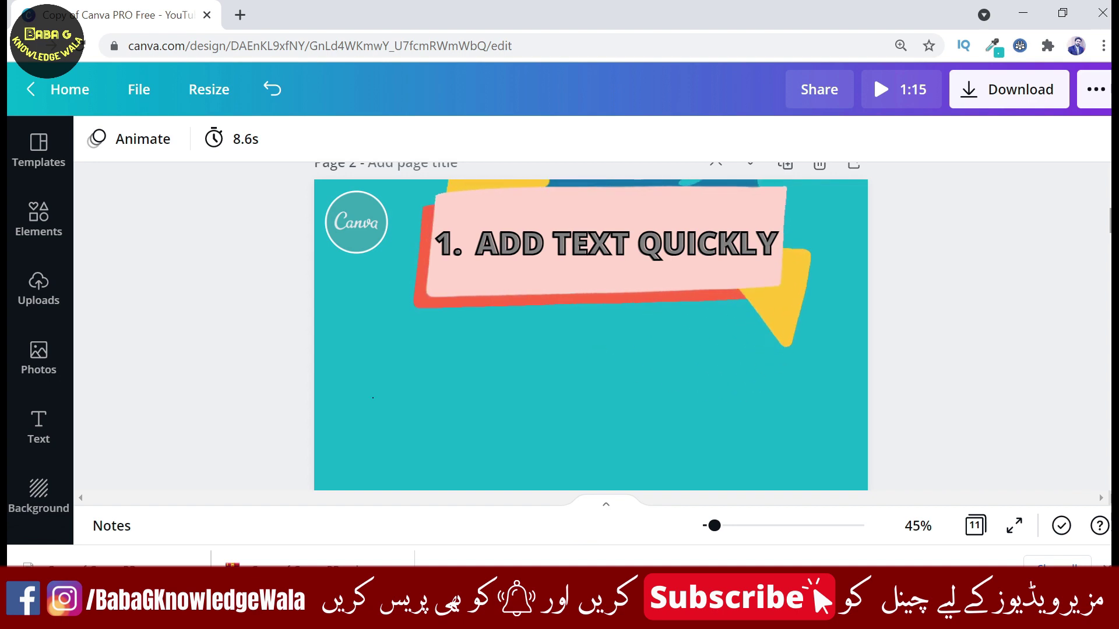
Add a 'type anything' text box on page 2 at font size 52, coloured green.
key("t")
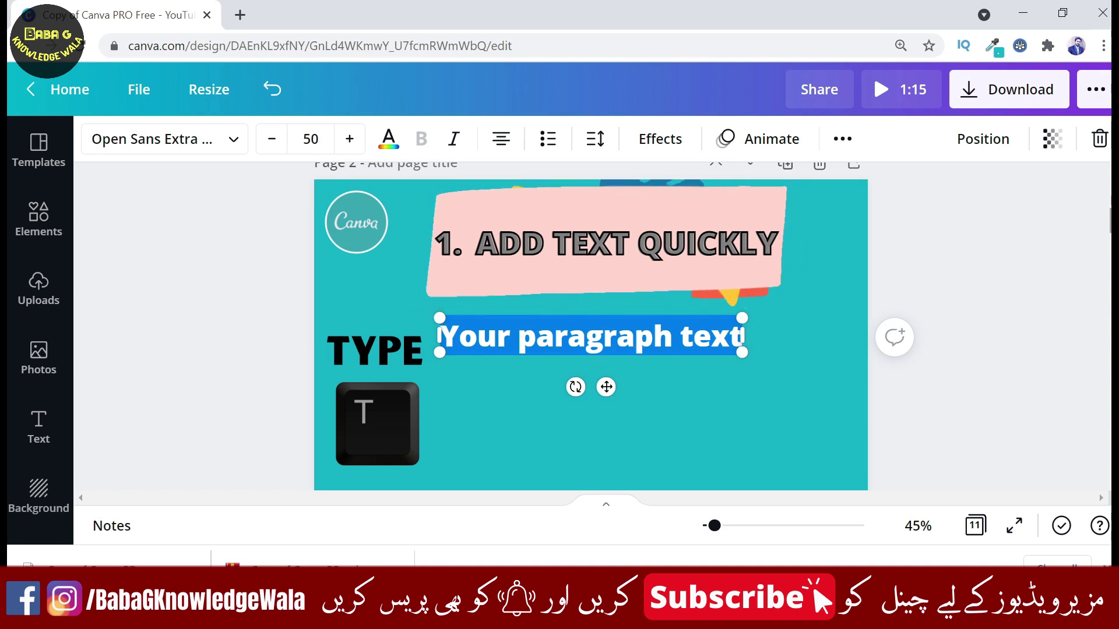
type("type any")
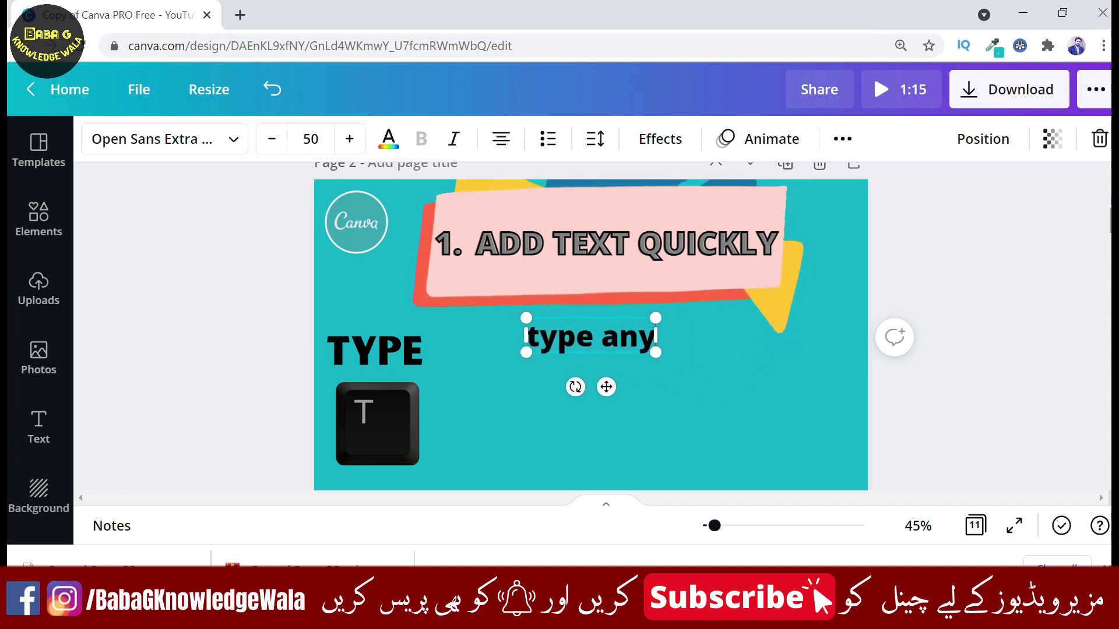
type("thing")
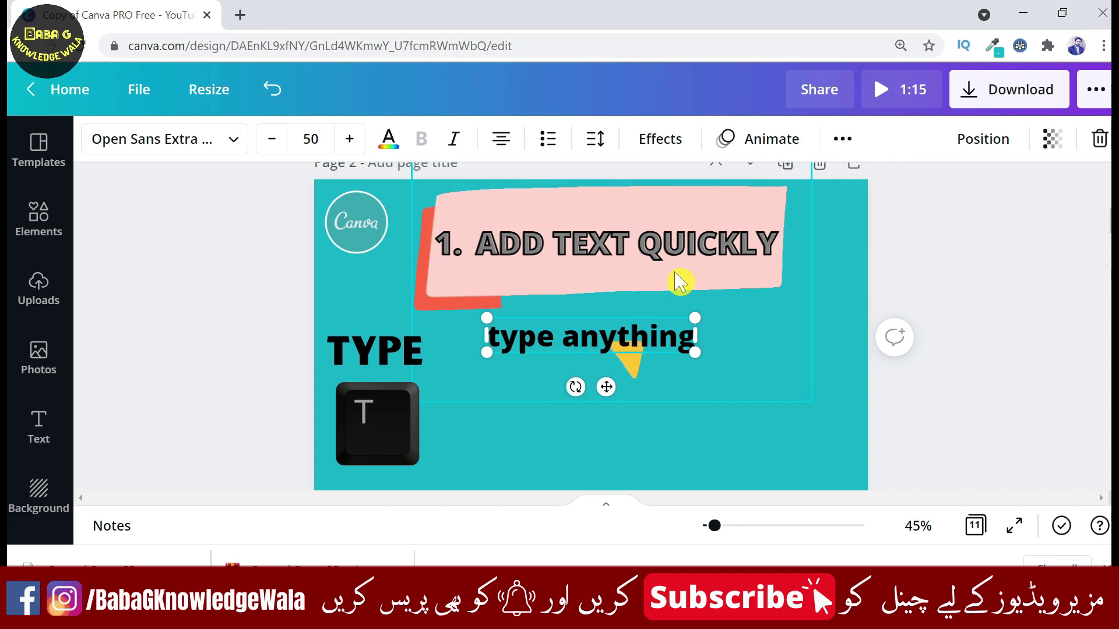
left_click(351, 140)
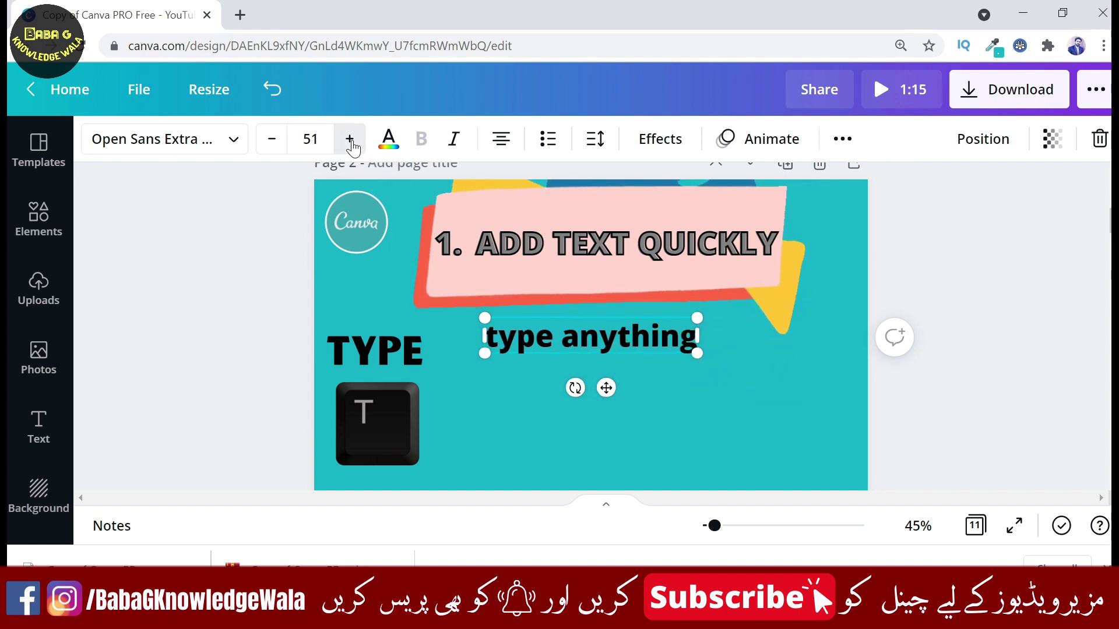
left_click(233, 139)
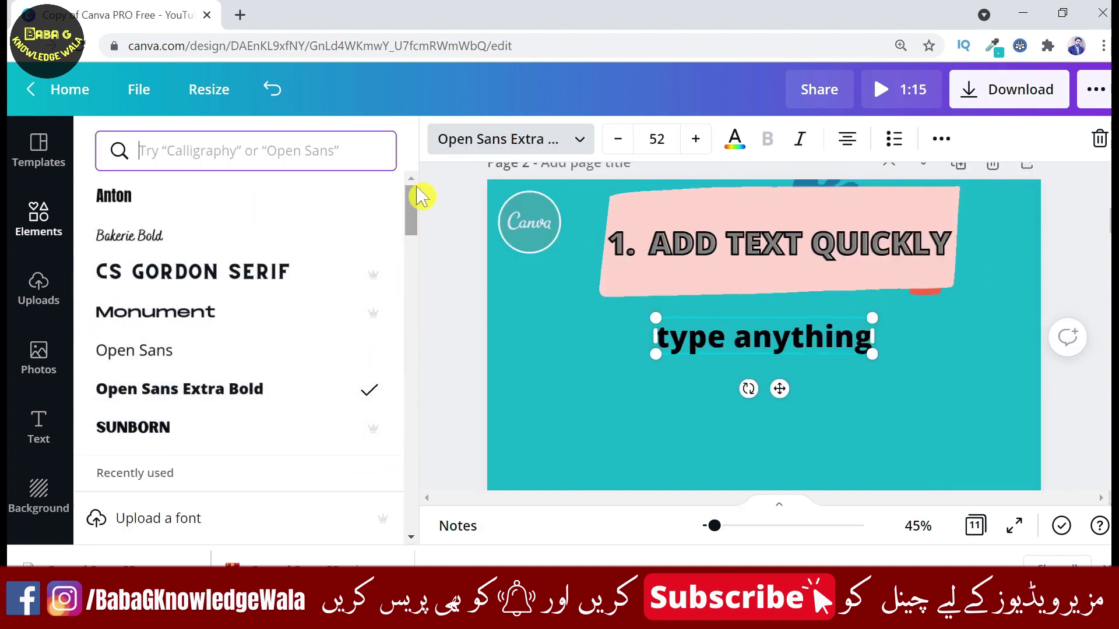
left_click(429, 225)
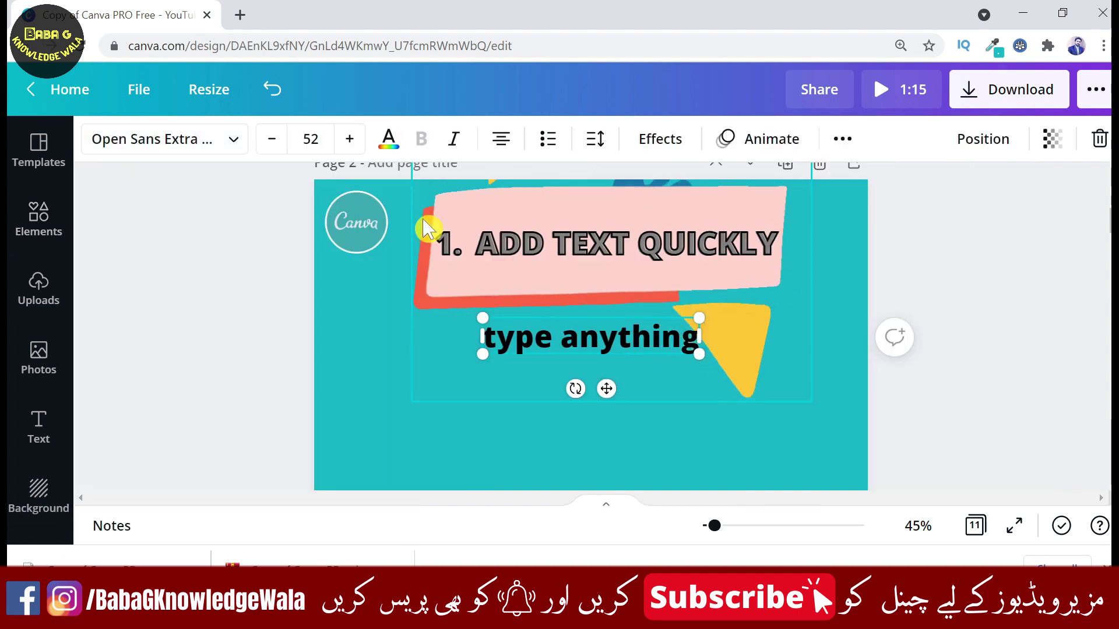
left_click(389, 143)
left_click(220, 284)
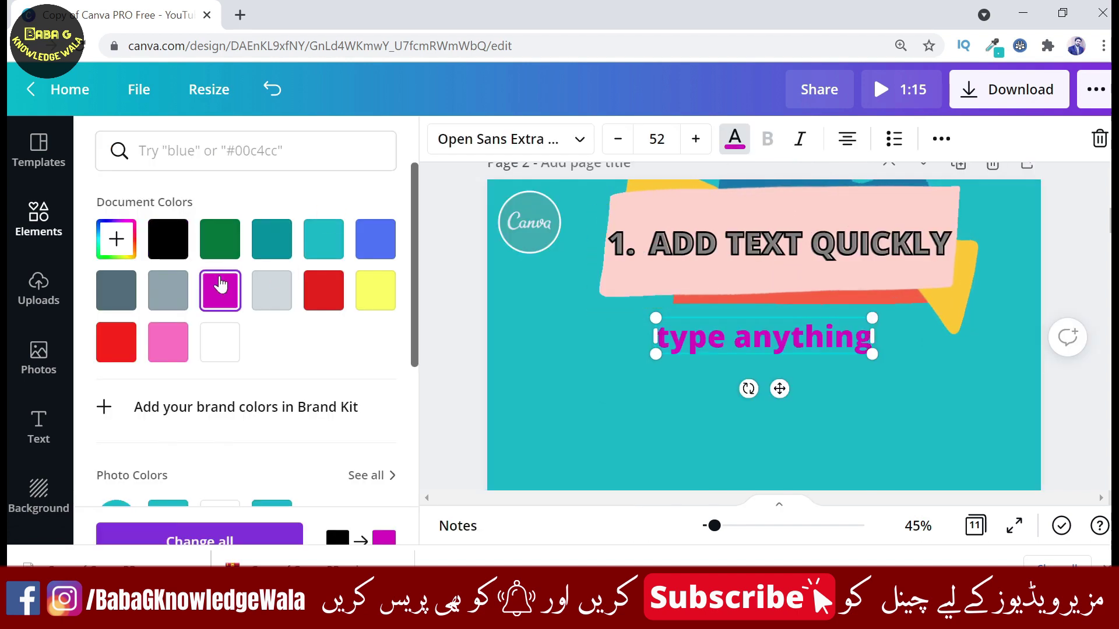
left_click(220, 239)
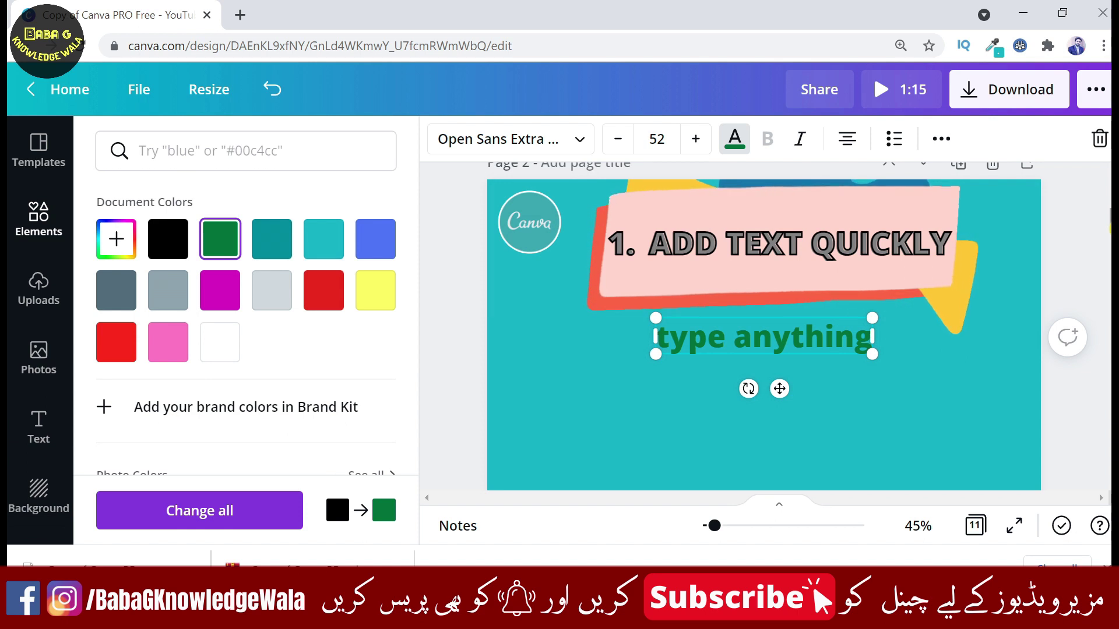
left_click(735, 139)
Add a small black rectangle to page 3 with the R shortcut.
scroll(451, 265, "down", 5)
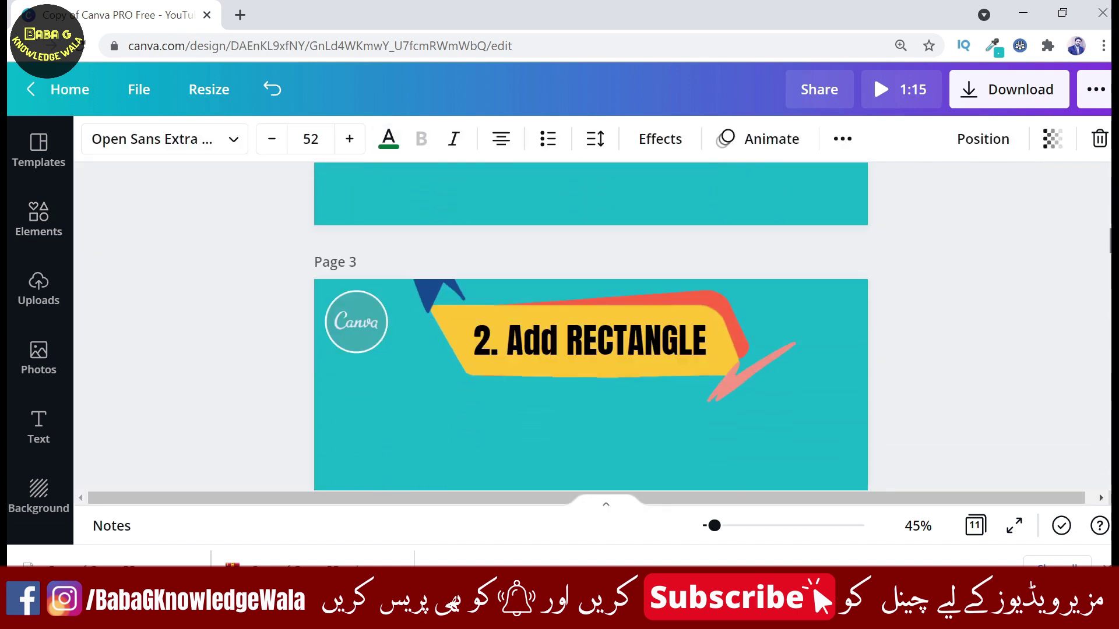
scroll(451, 265, "down", 1)
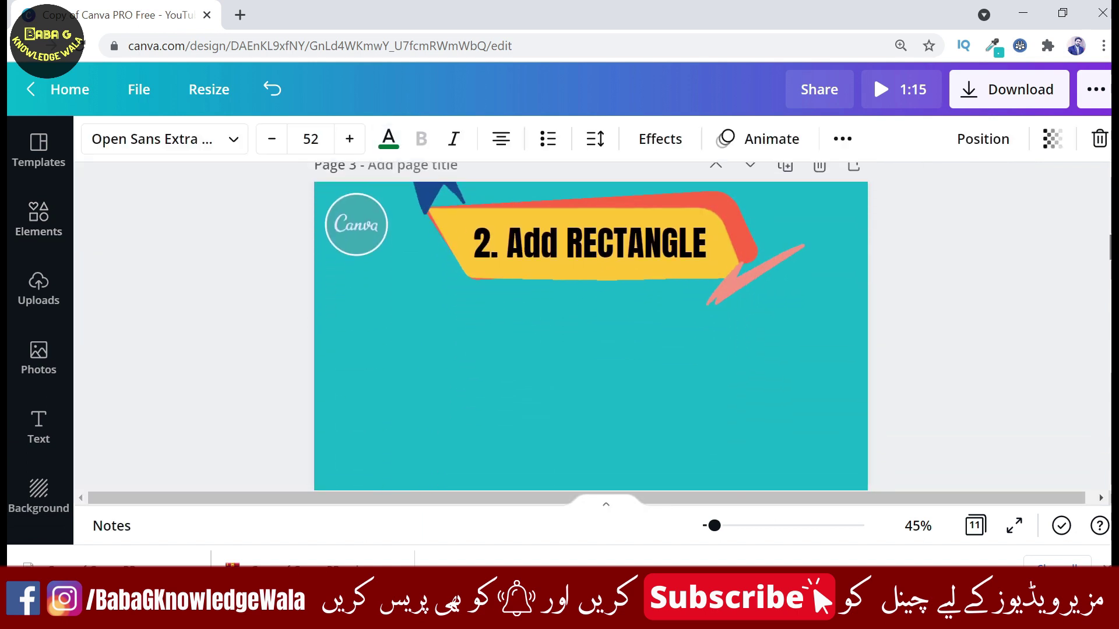
scroll(458, 196, "down", 1)
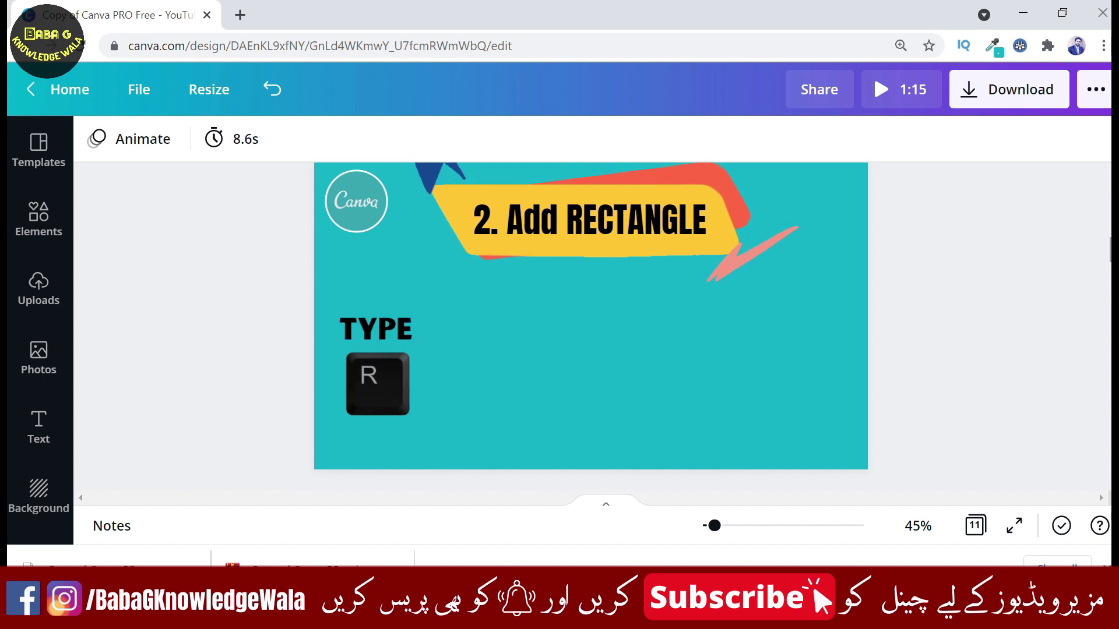
key("r")
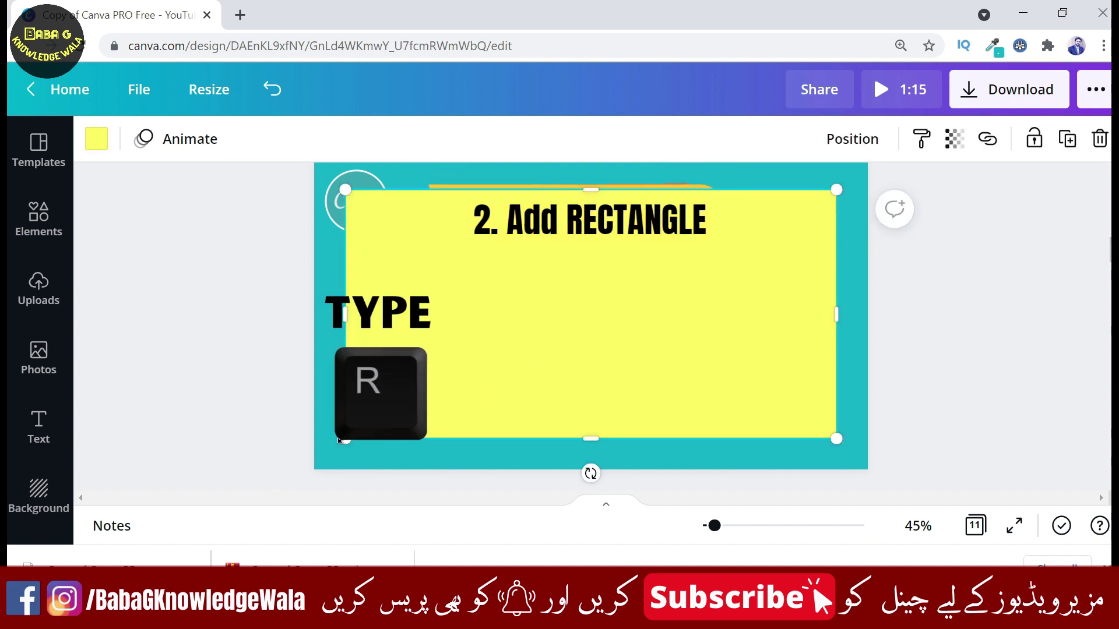
left_click_drag(343, 439, 669, 293)
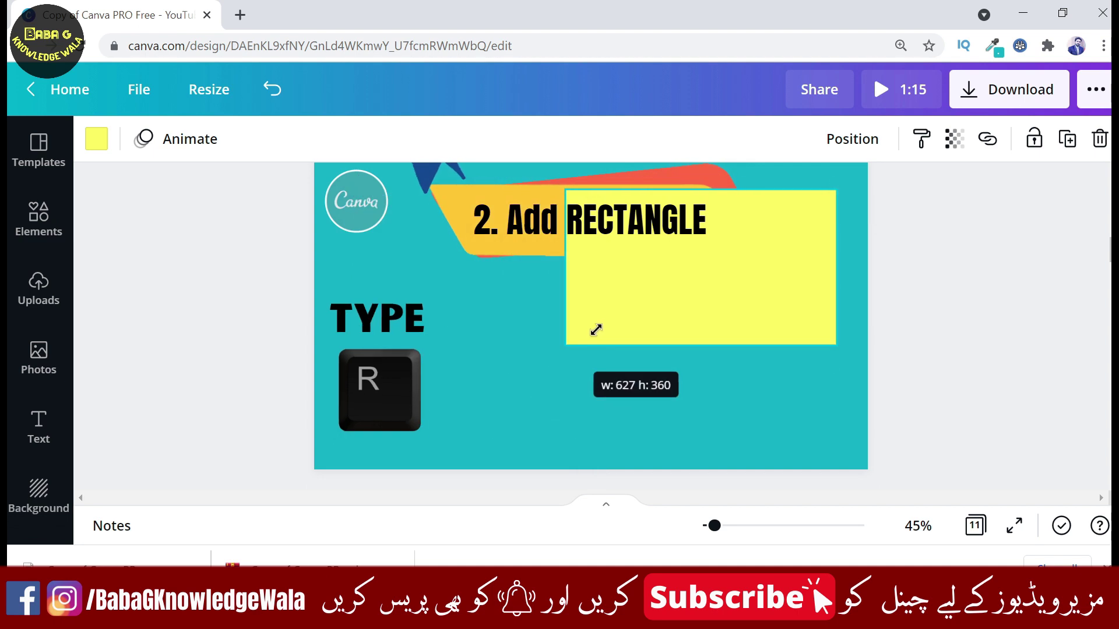
left_click(97, 140)
left_click(168, 239)
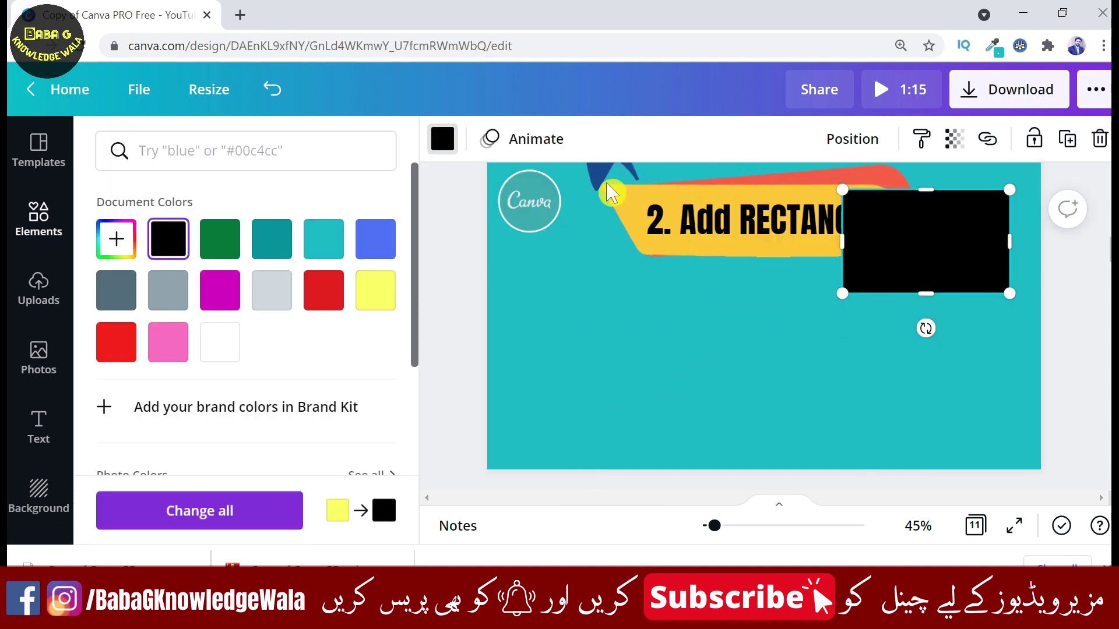
Move the rectangle below the '2. Add RECTANGLE' banner and send it backward.
mouse_move(963, 239)
left_mouse_down()
mouse_move(837, 291)
mouse_move(839, 274)
left_mouse_up()
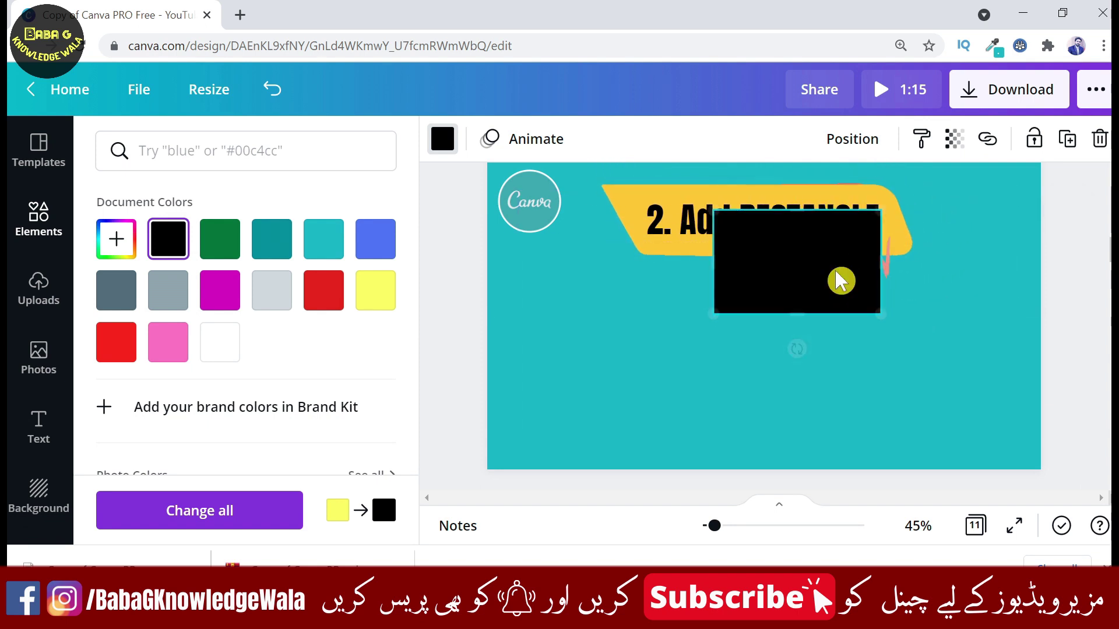
left_click(857, 142)
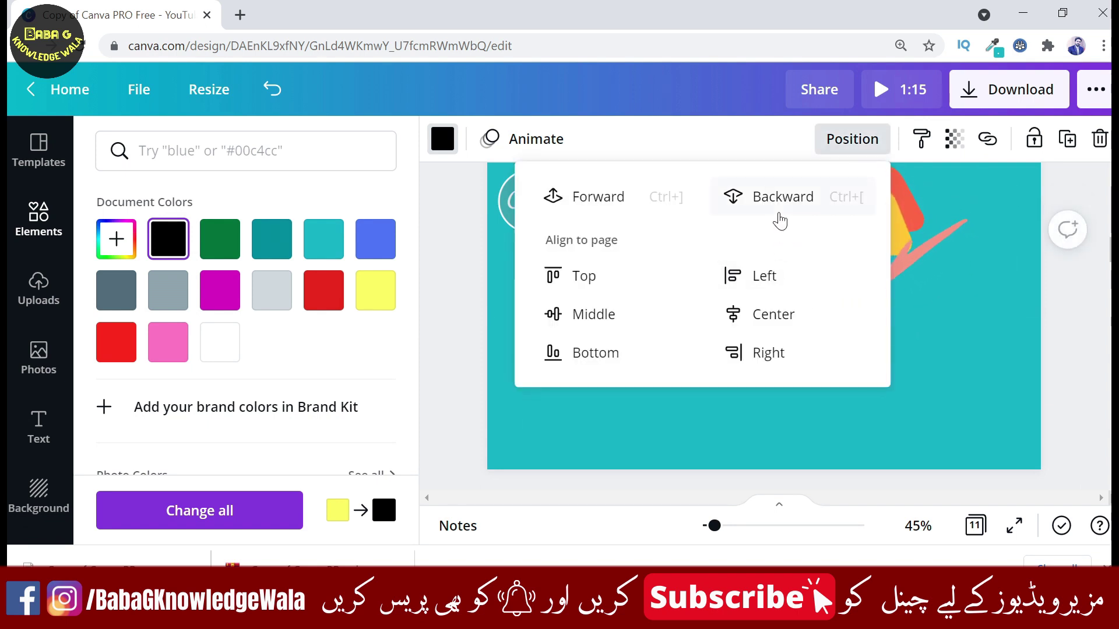
left_click(781, 196)
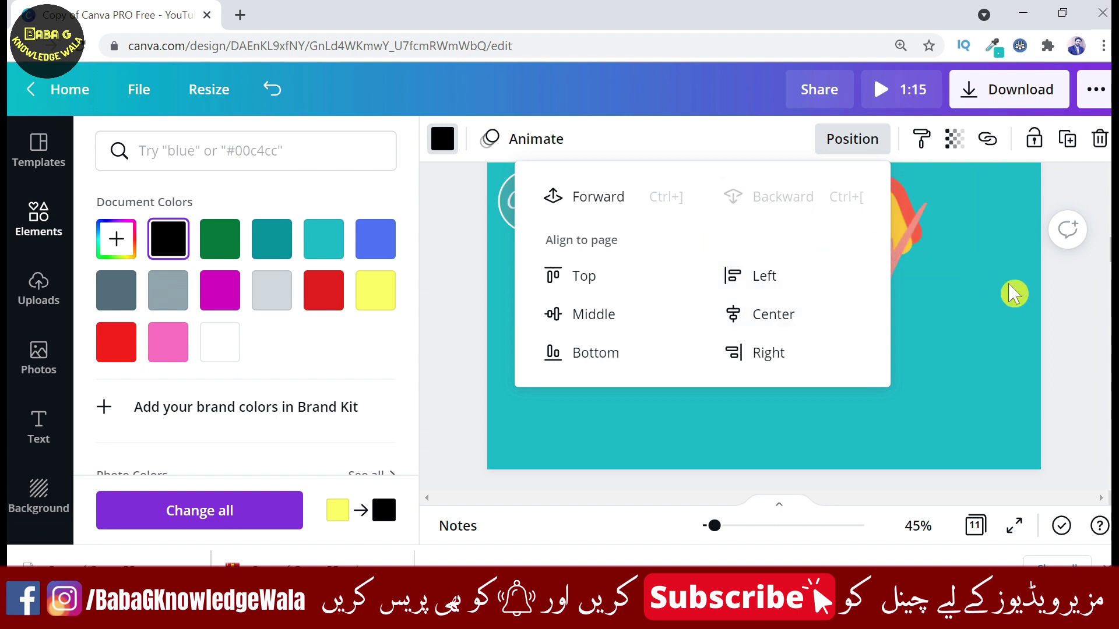
left_click(1011, 295)
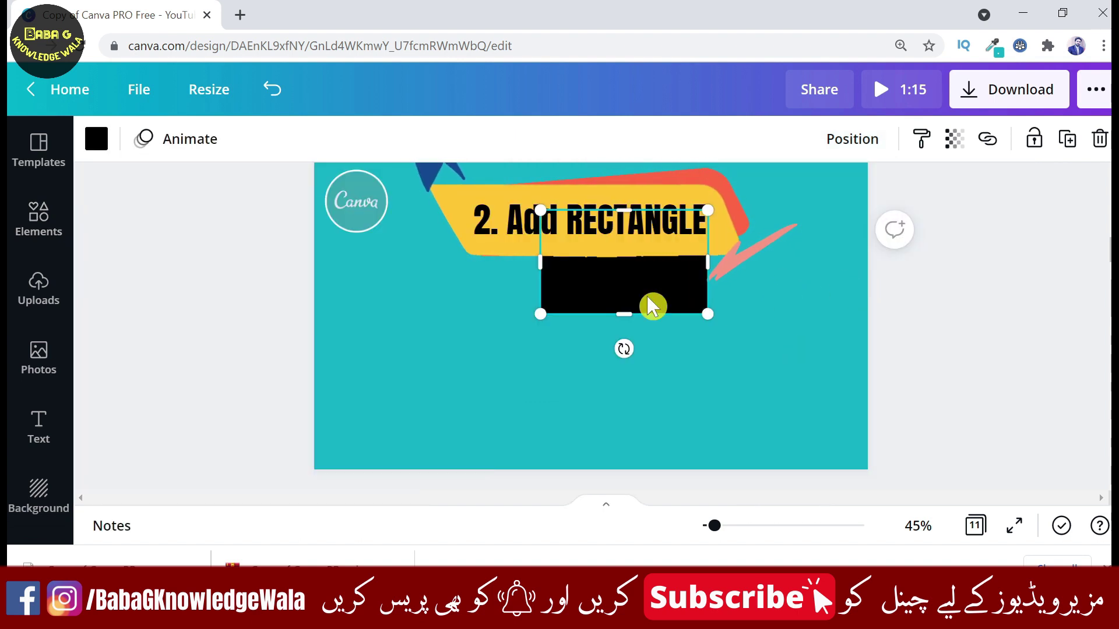
scroll(591, 316, "down", 1)
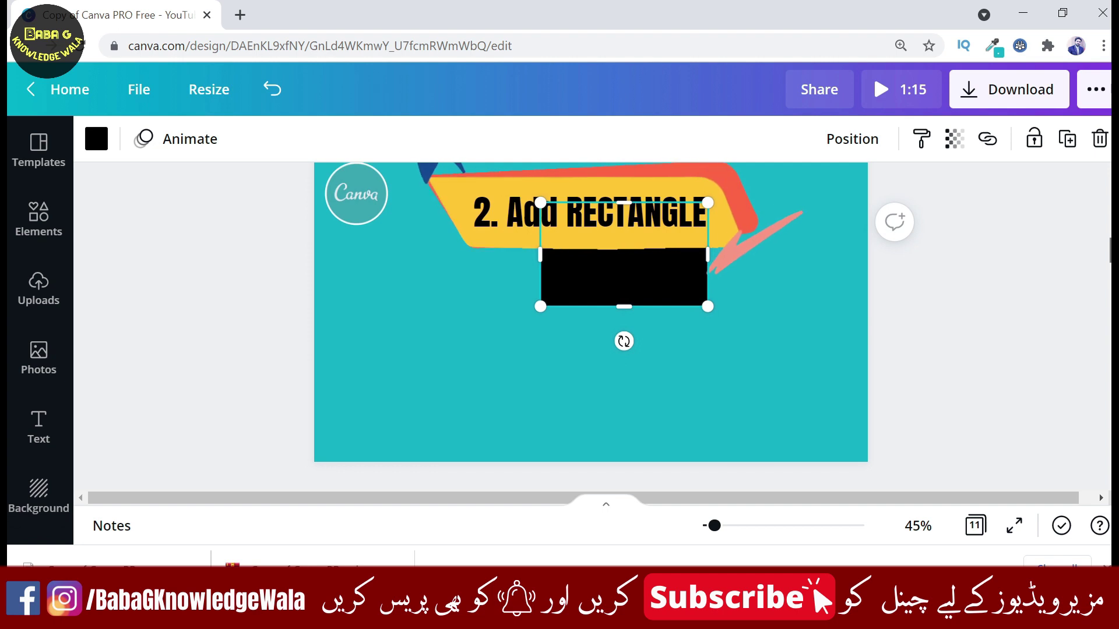
scroll(590, 326, "down", 2)
scroll(591, 327, "down", 2)
scroll(590, 327, "down", 2)
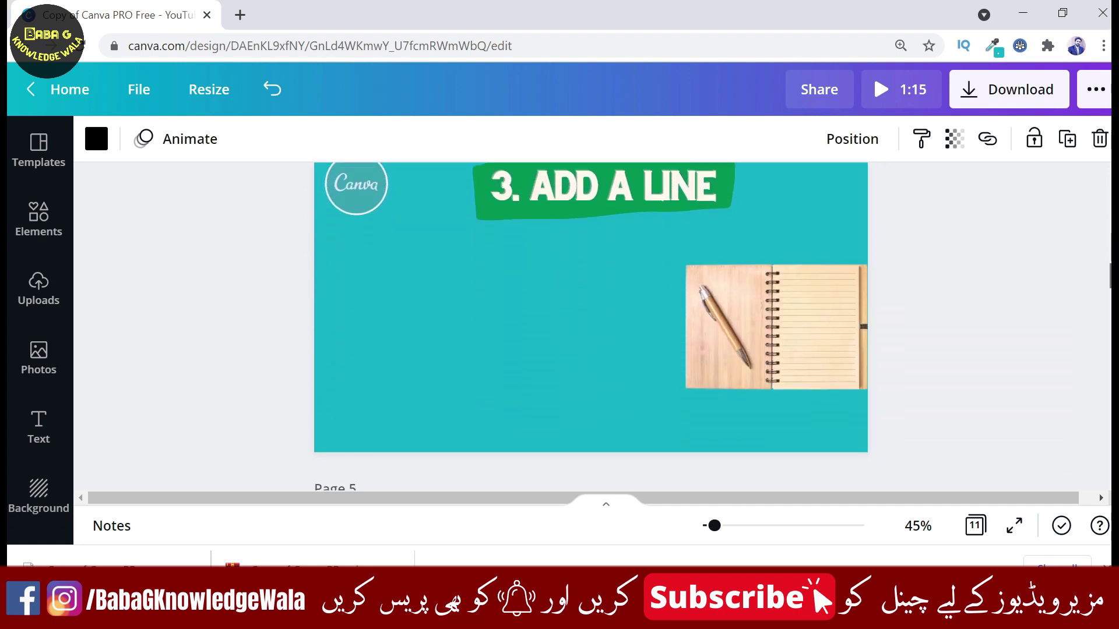
Add a shortened black dashed line, weight 22, left of the notebook on page 4.
scroll(591, 326, "up", 1)
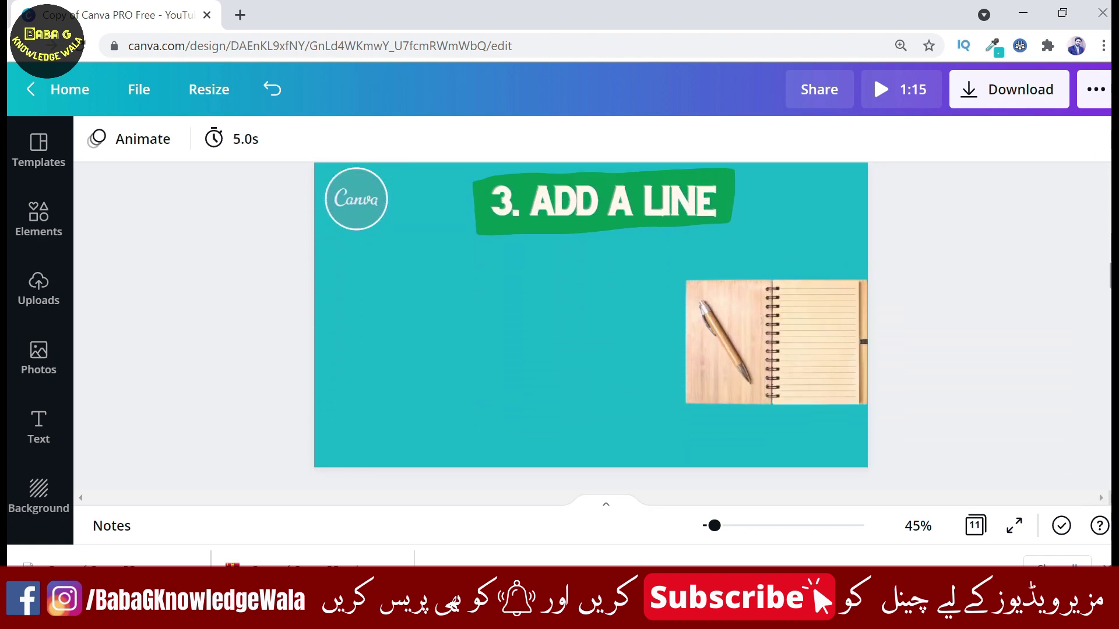
key("l")
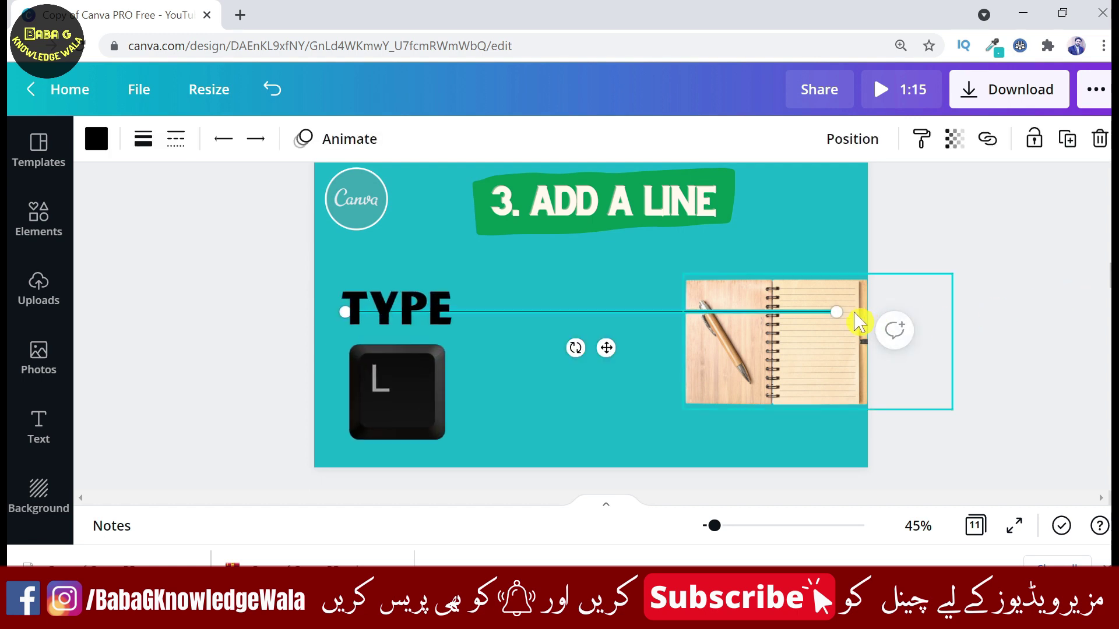
left_click_drag(839, 312, 641, 311)
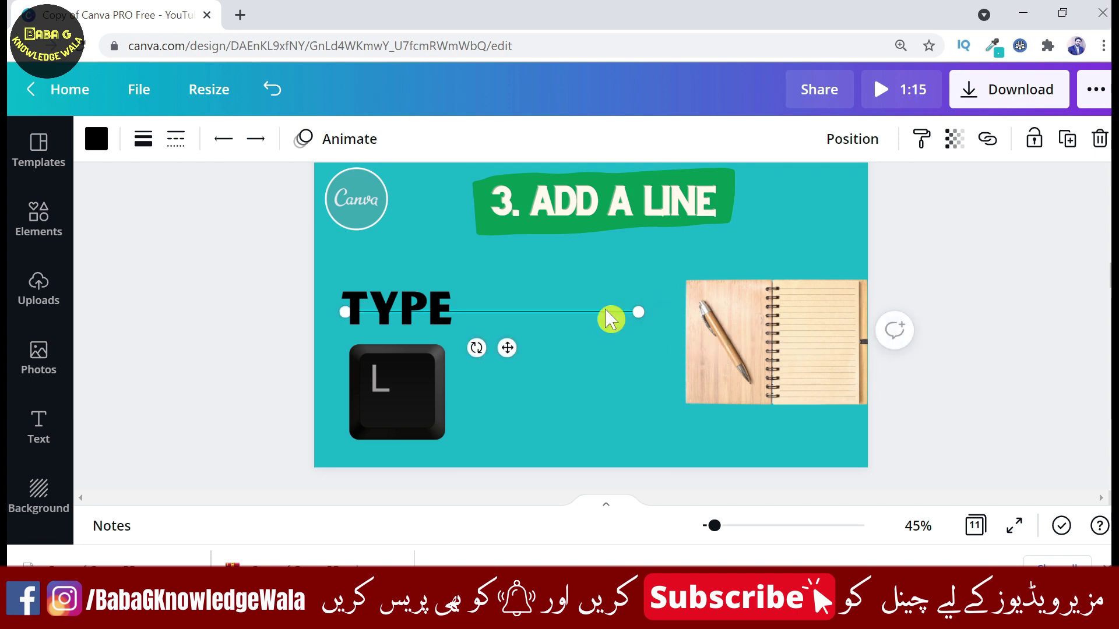
left_click(144, 140)
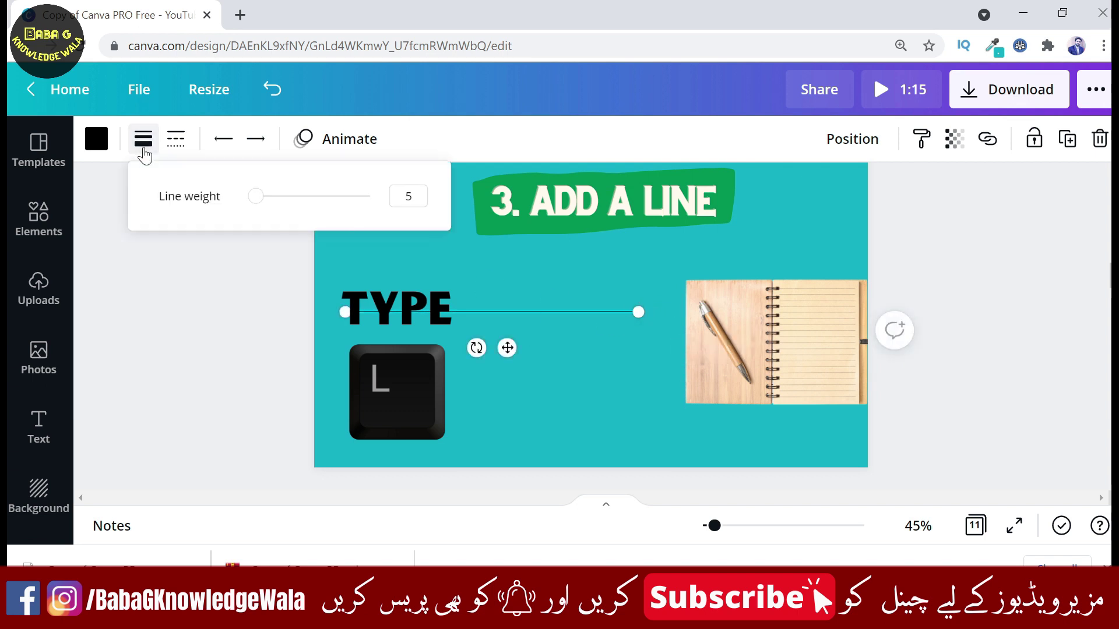
left_click_drag(254, 201, 277, 204)
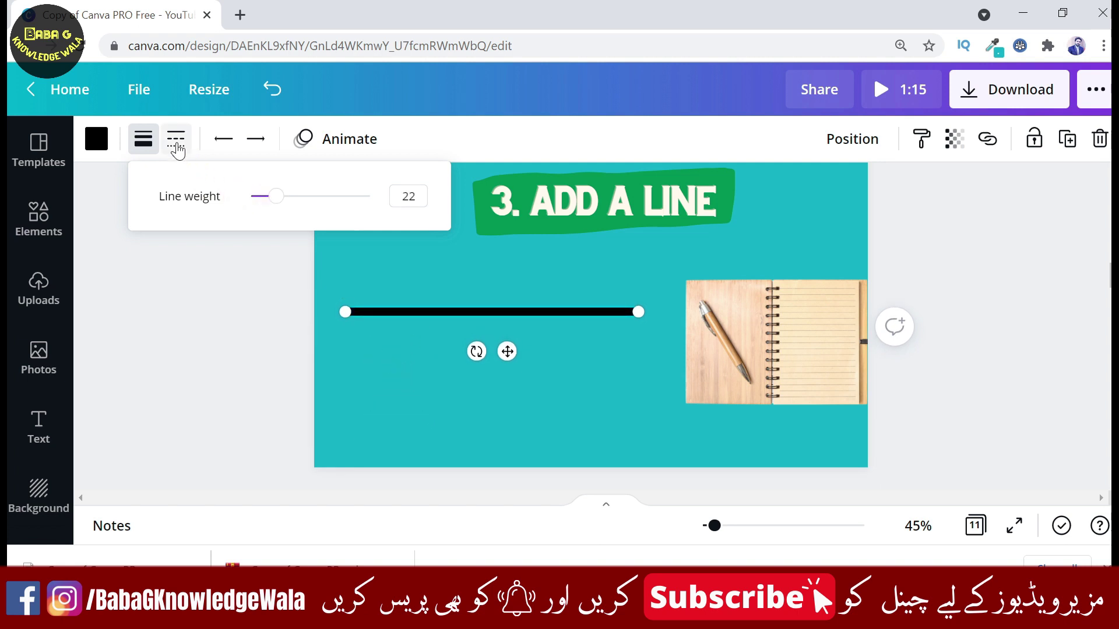
left_click(176, 146)
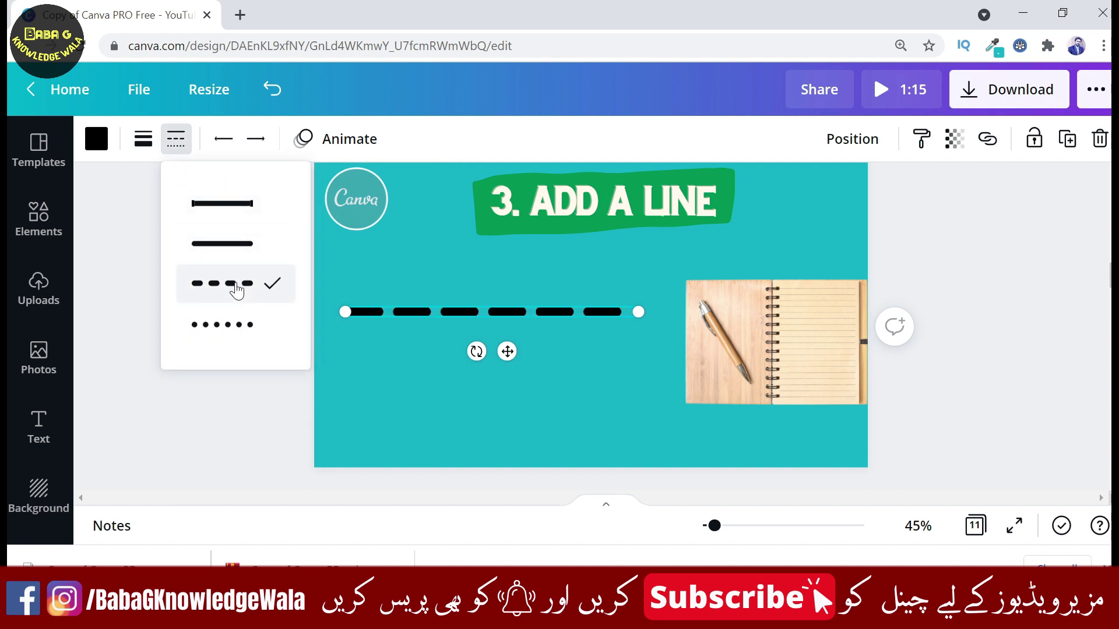
left_click(989, 325)
scroll(591, 327, "down", 5)
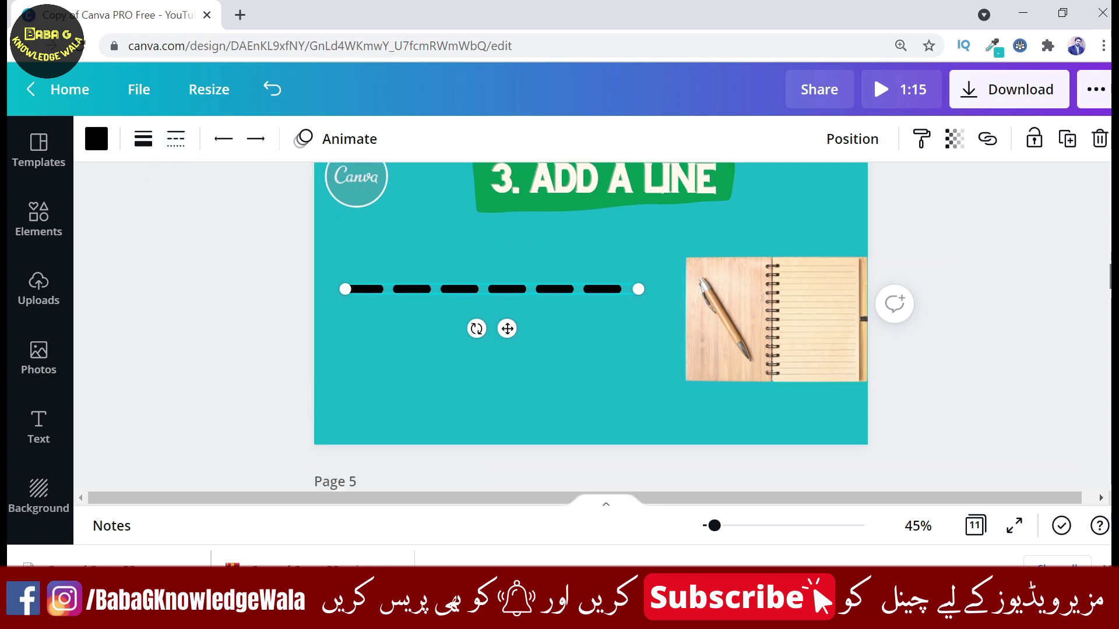
scroll(591, 327, "down", 2)
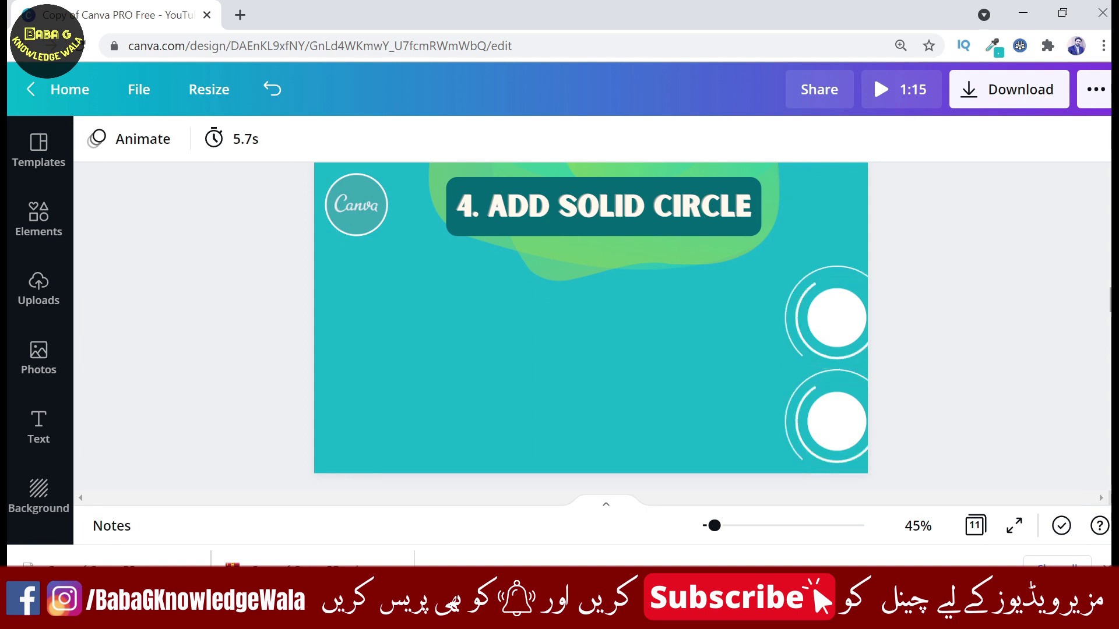
Add a circle on page 5, move it down-left, and recolour it white.
key("c")
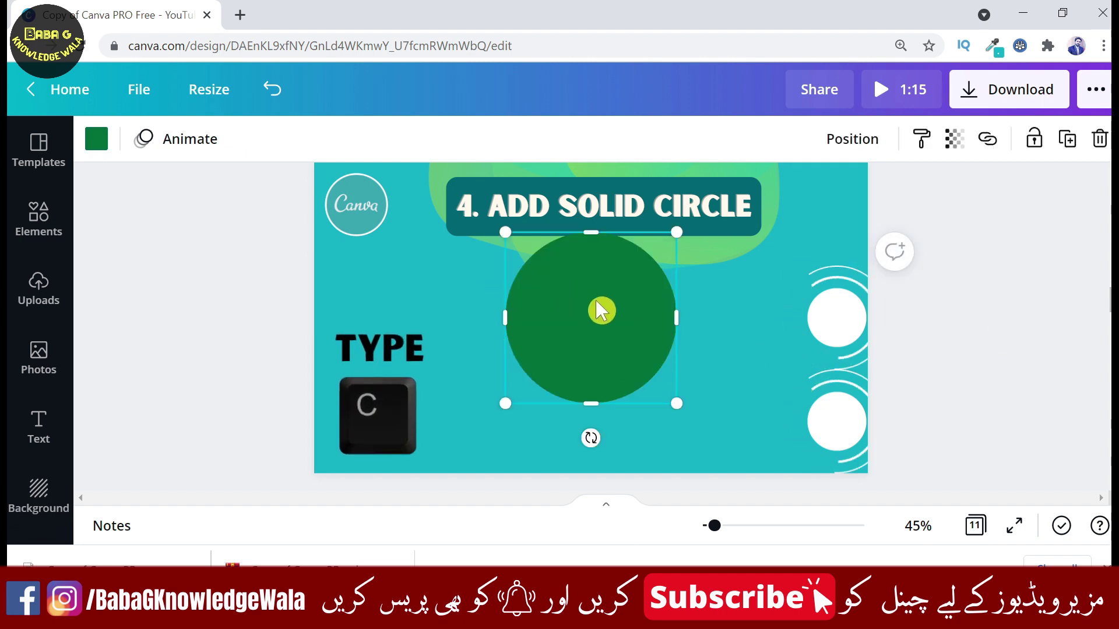
mouse_move(582, 317)
left_mouse_down()
mouse_move(542, 348)
mouse_move(474, 356)
left_mouse_up()
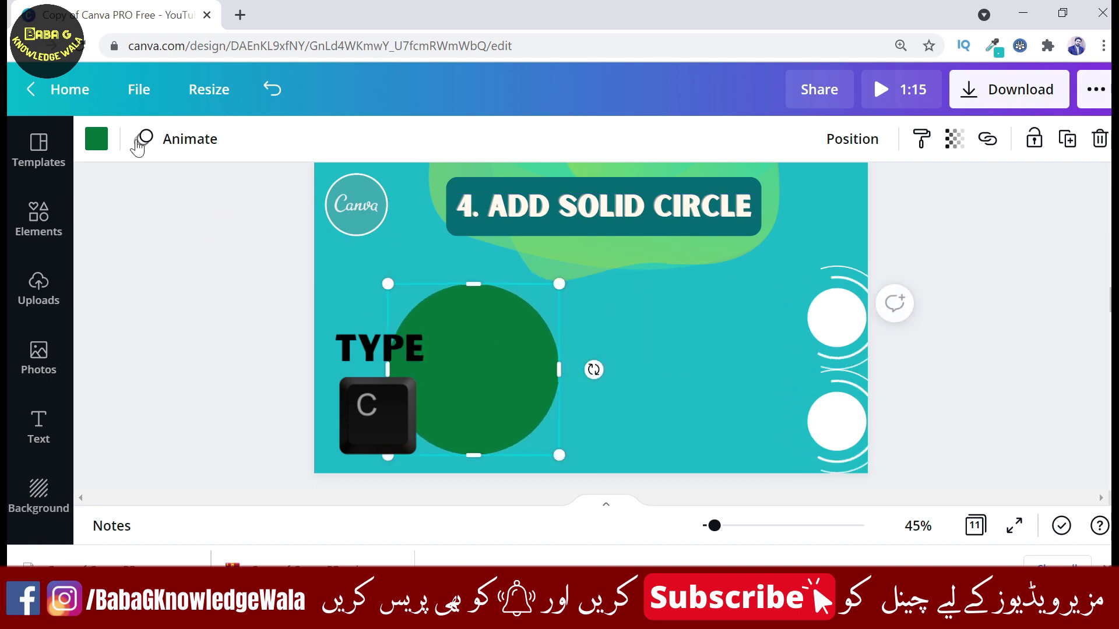
left_click(96, 139)
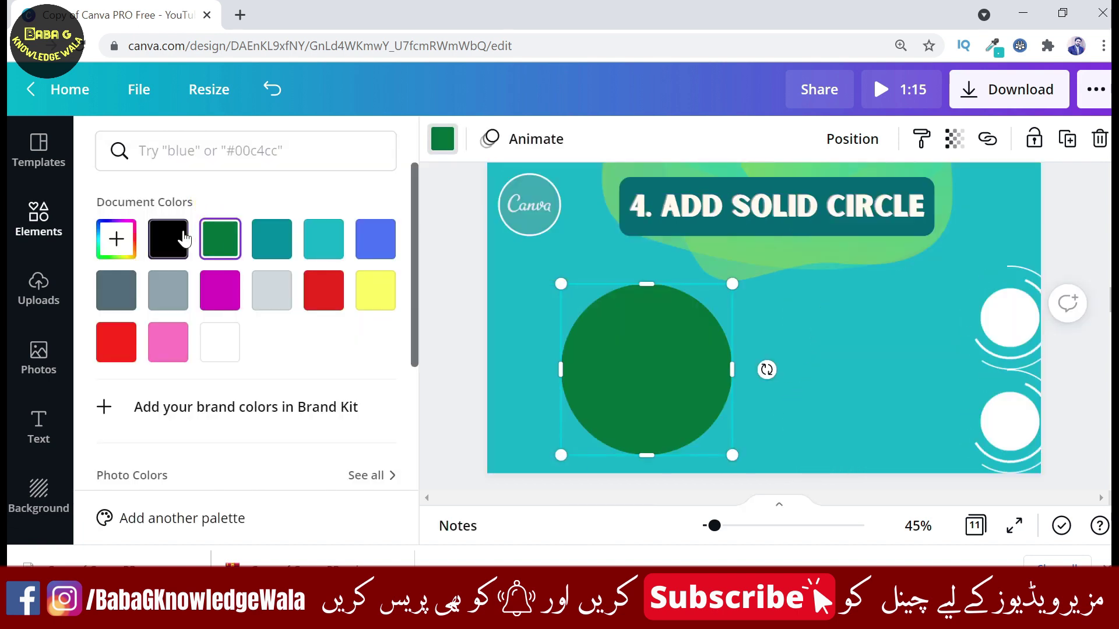
left_click(168, 239)
left_click(216, 346)
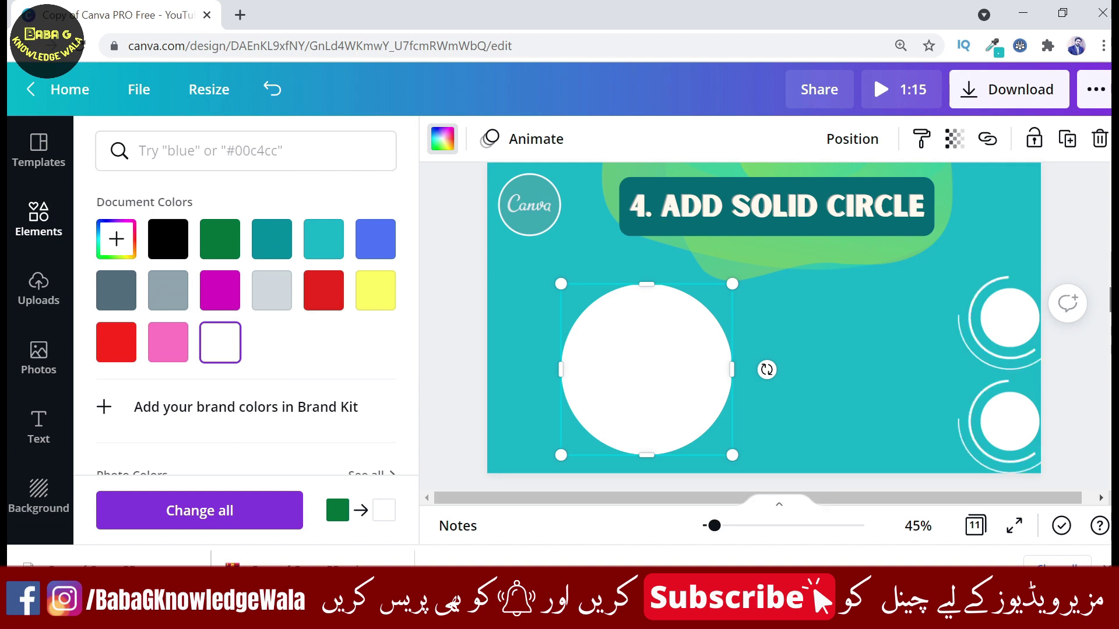
scroll(758, 326, "down", 2)
scroll(757, 326, "down", 4)
Make 'BOLD TEXT EXAMPLE' bold and italic using Ctrl+B and Ctrl+I.
scroll(758, 326, "down", 3)
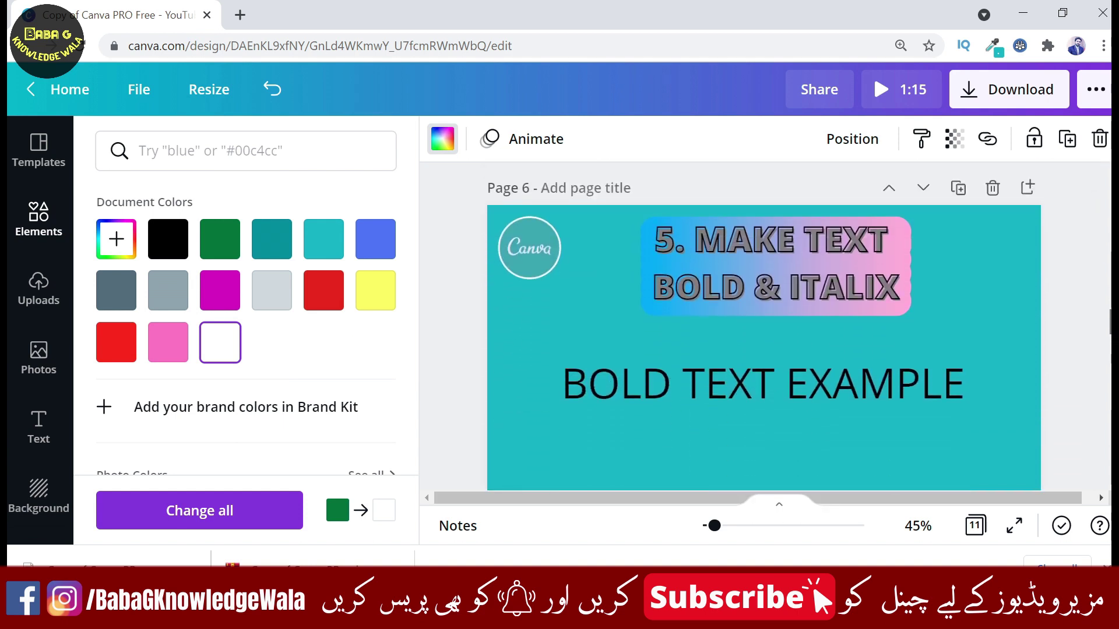
key("Escape")
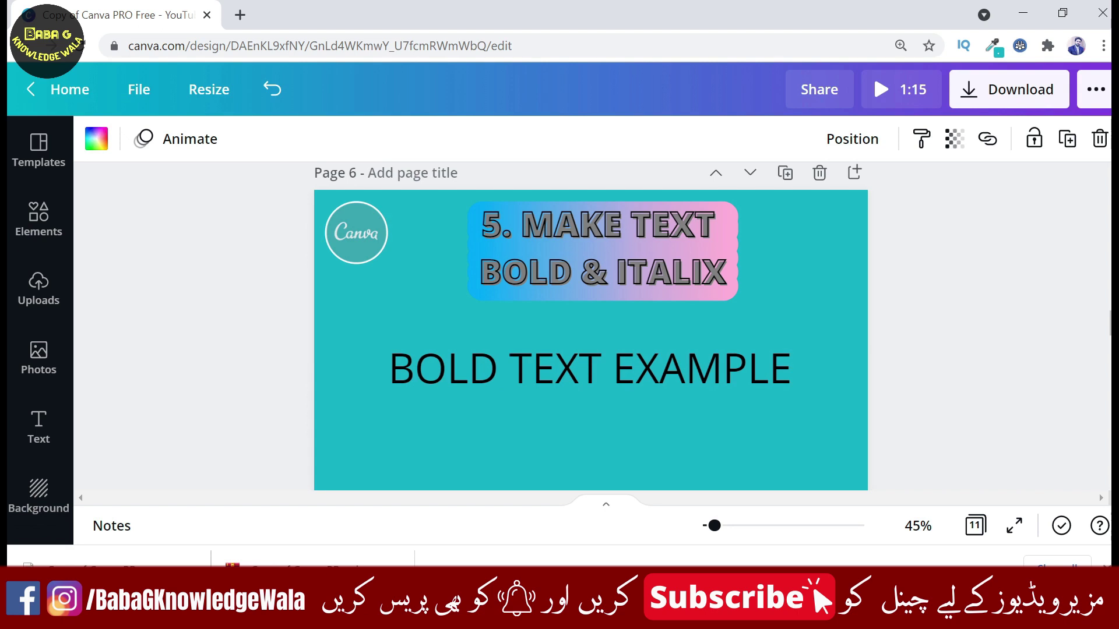
left_click(680, 384)
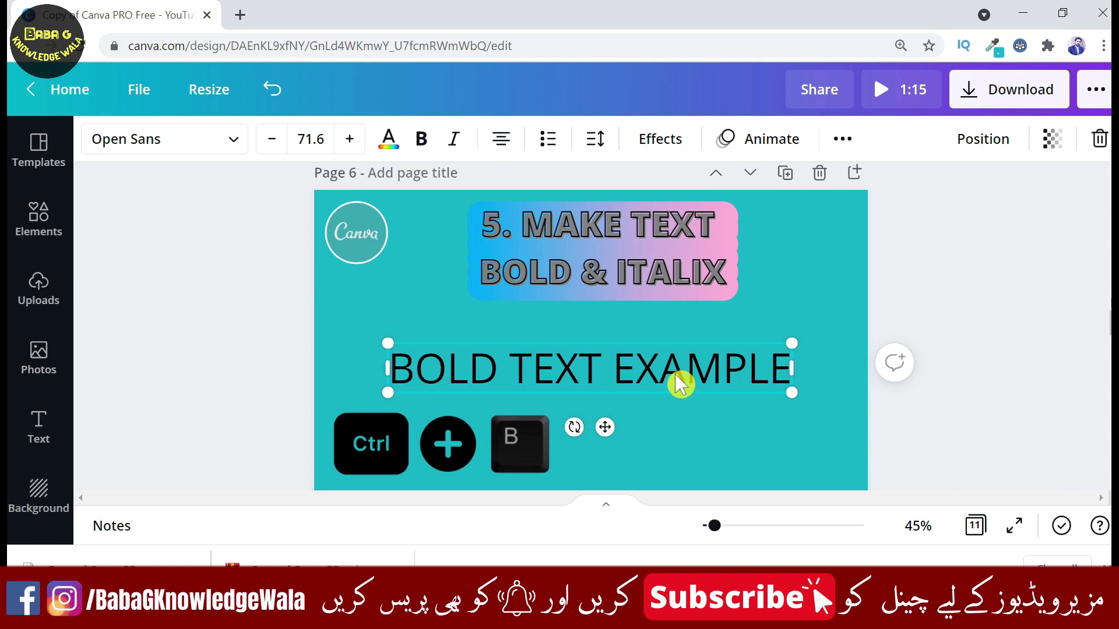
key("ctrl+b")
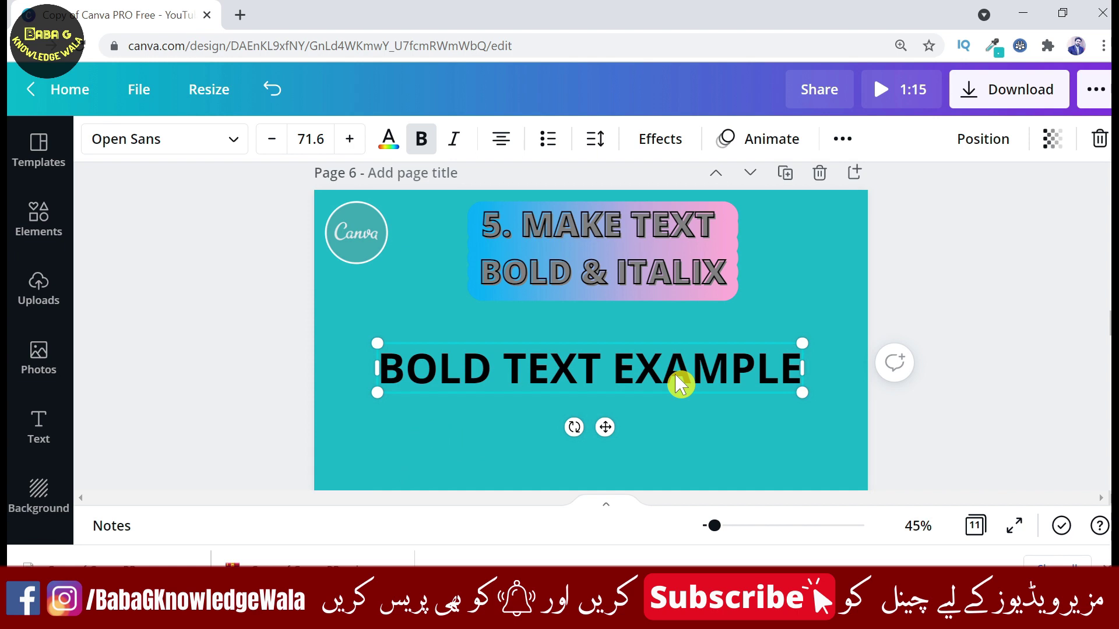
left_click(681, 384)
key("ctrl+i")
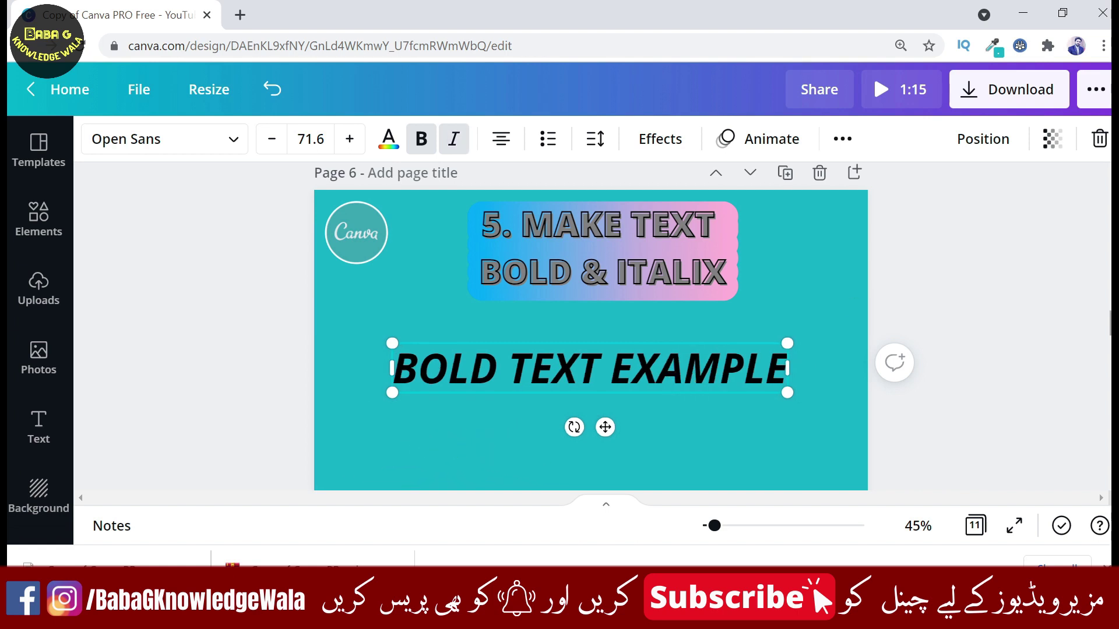
scroll(591, 338, "down", 3)
scroll(591, 338, "down", 2)
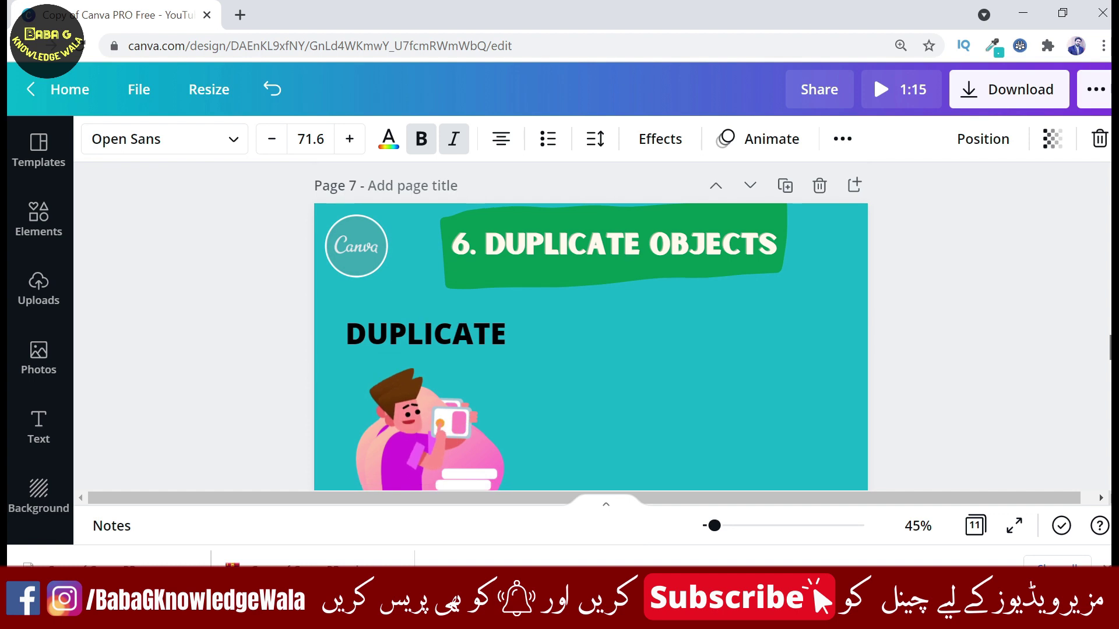
Duplicate the DUPLICATE heading with Ctrl+D and place the copy to its right.
scroll(591, 338, "down", 3)
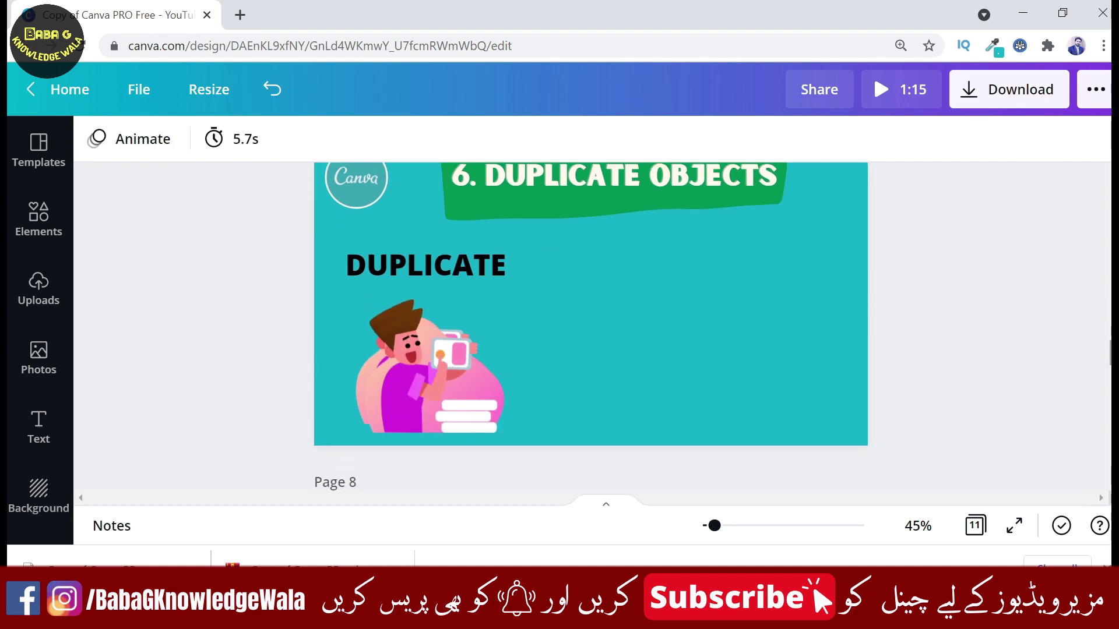
scroll(590, 326, "up", 1)
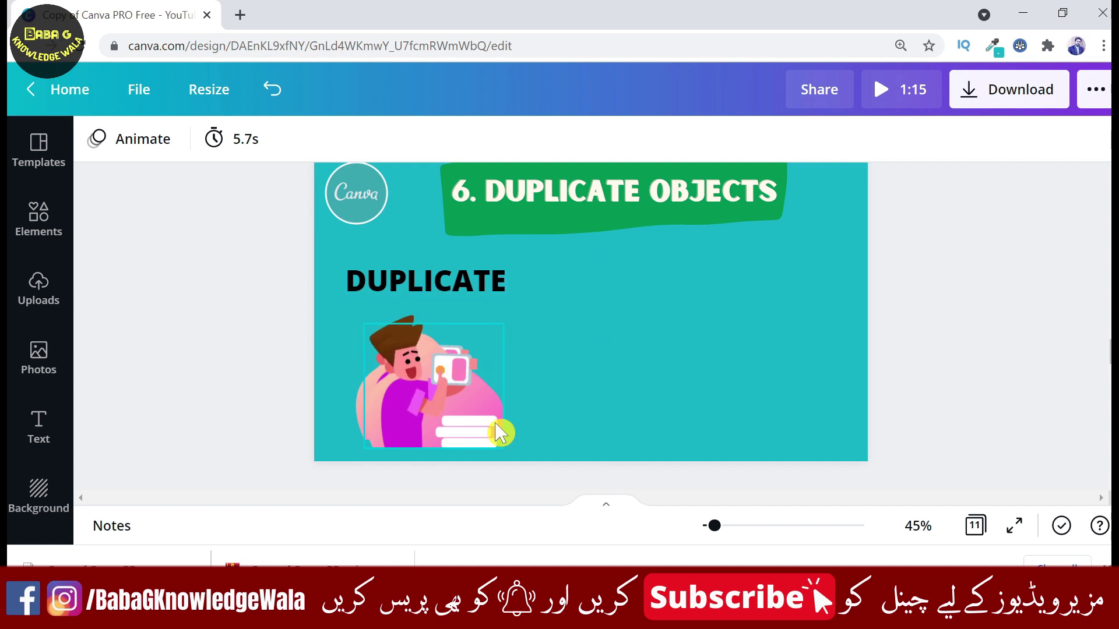
left_click(475, 295)
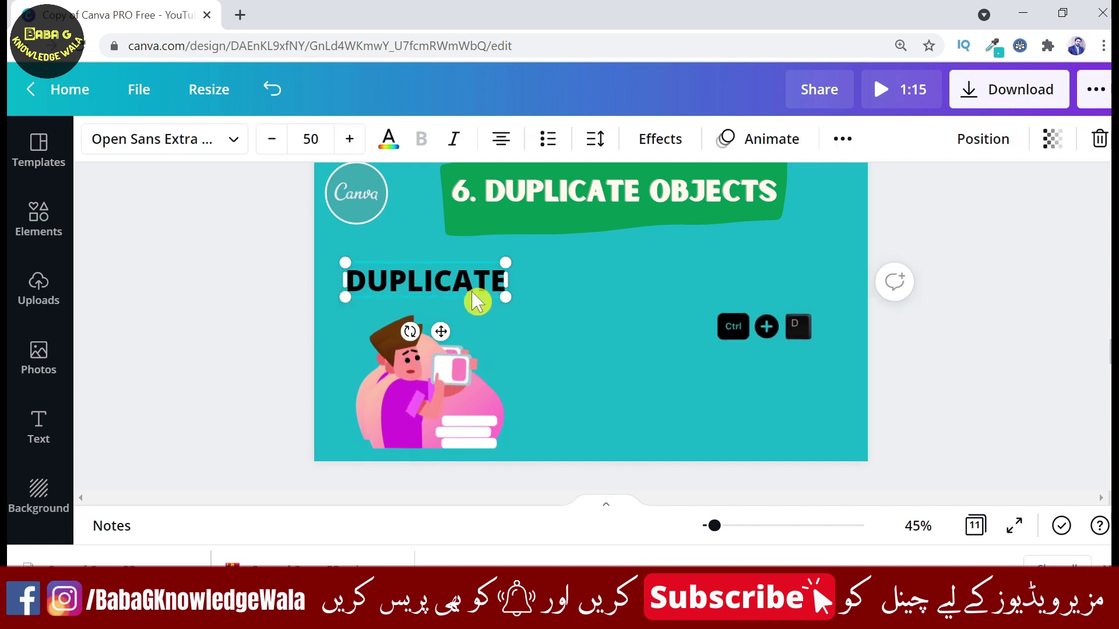
key("ctrl+d")
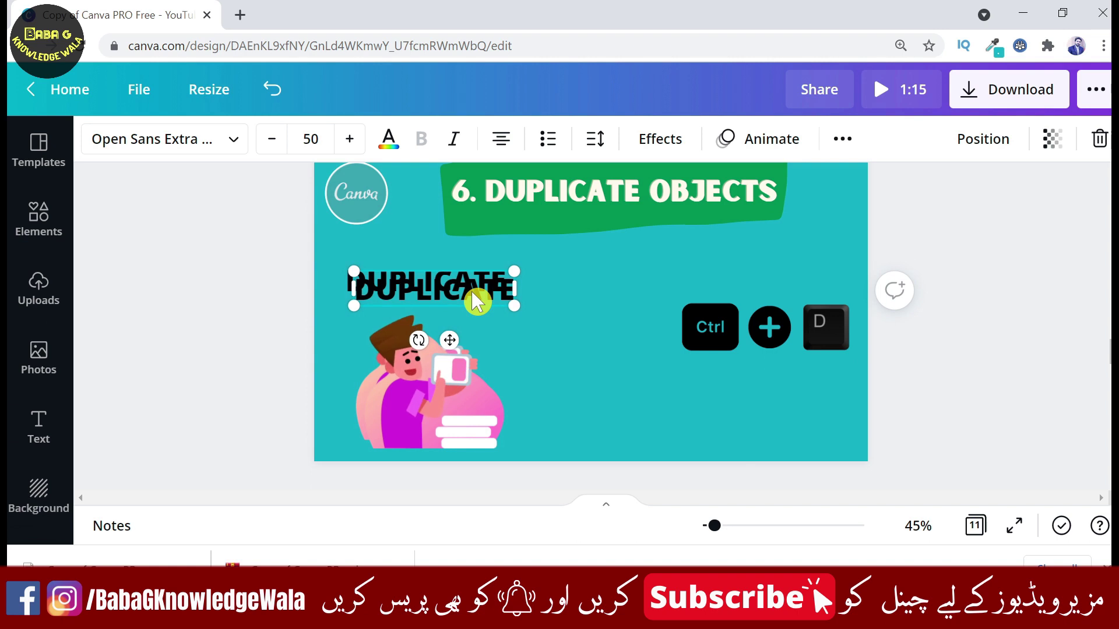
left_click_drag(459, 301, 653, 293)
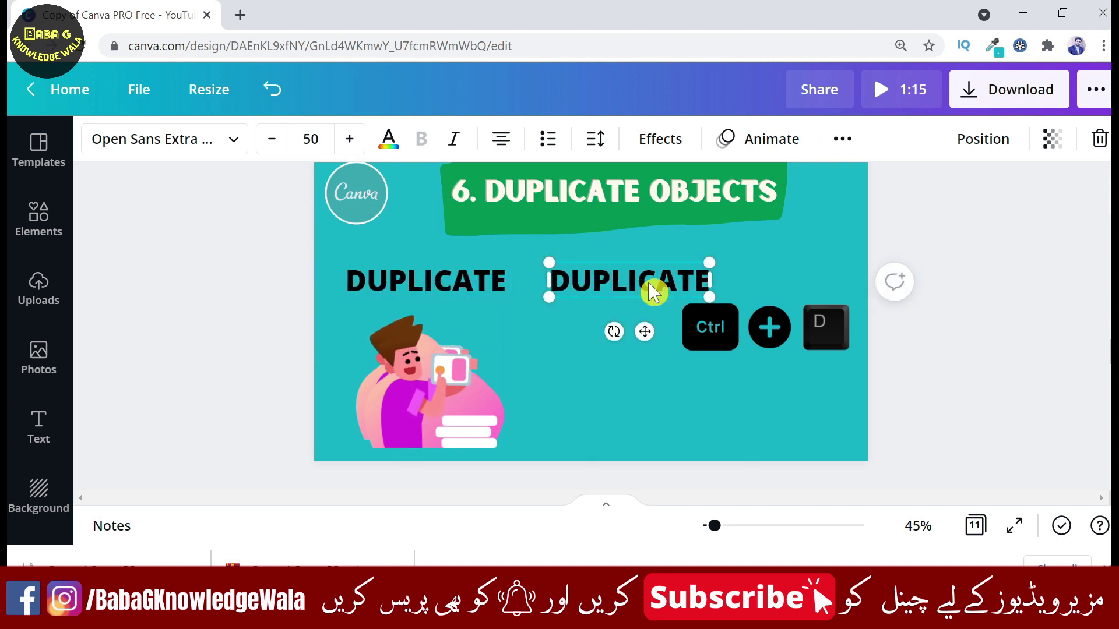
Make two more copies of the character illustration with Ctrl+D and Ctrl+C/Ctrl+V, placed rightward.
left_click(459, 396)
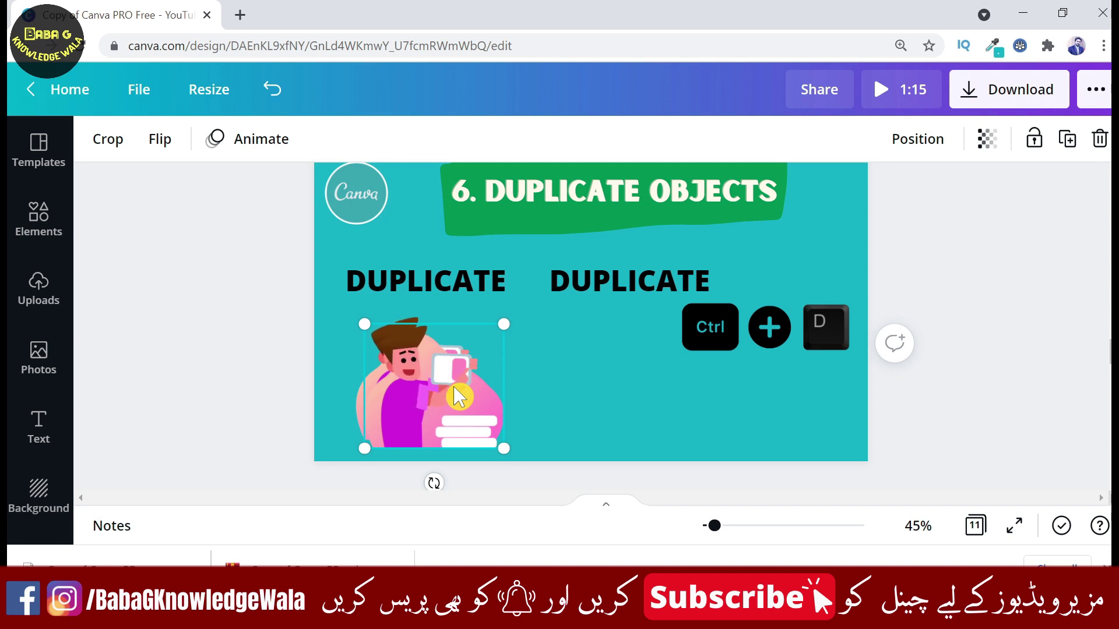
key("ctrl+d")
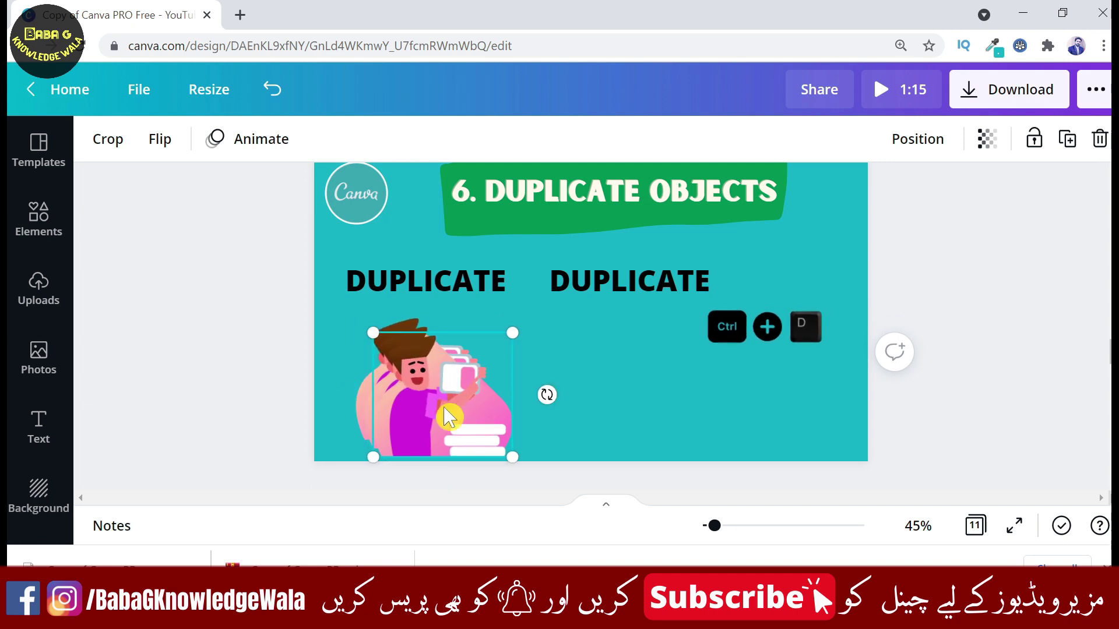
left_click_drag(389, 403, 620, 392)
left_click_drag(623, 396, 633, 409)
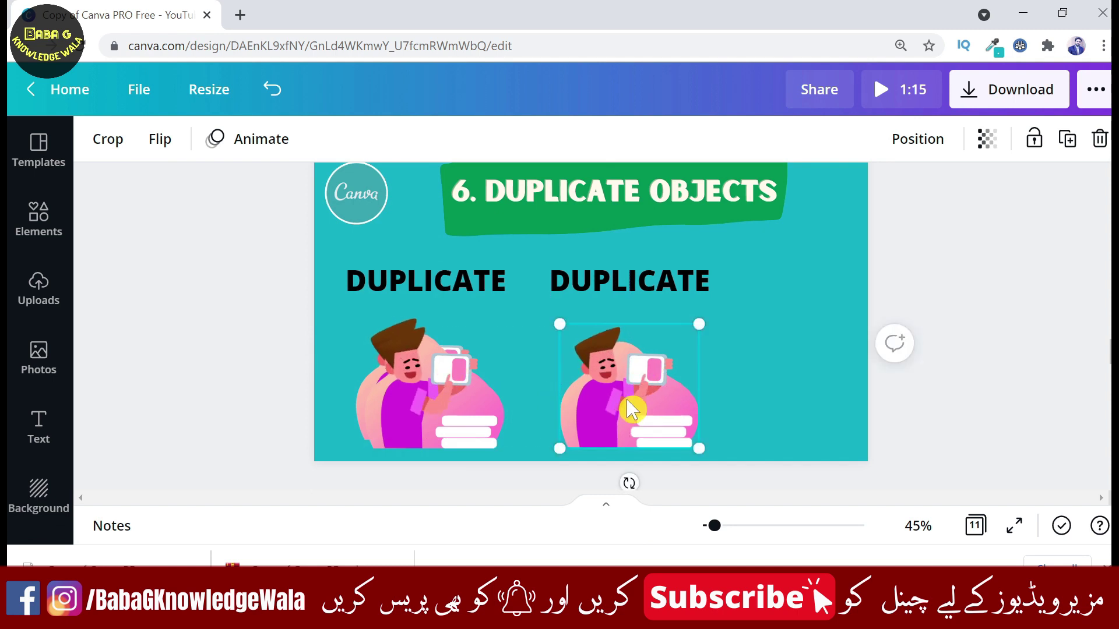
key("ctrl+c")
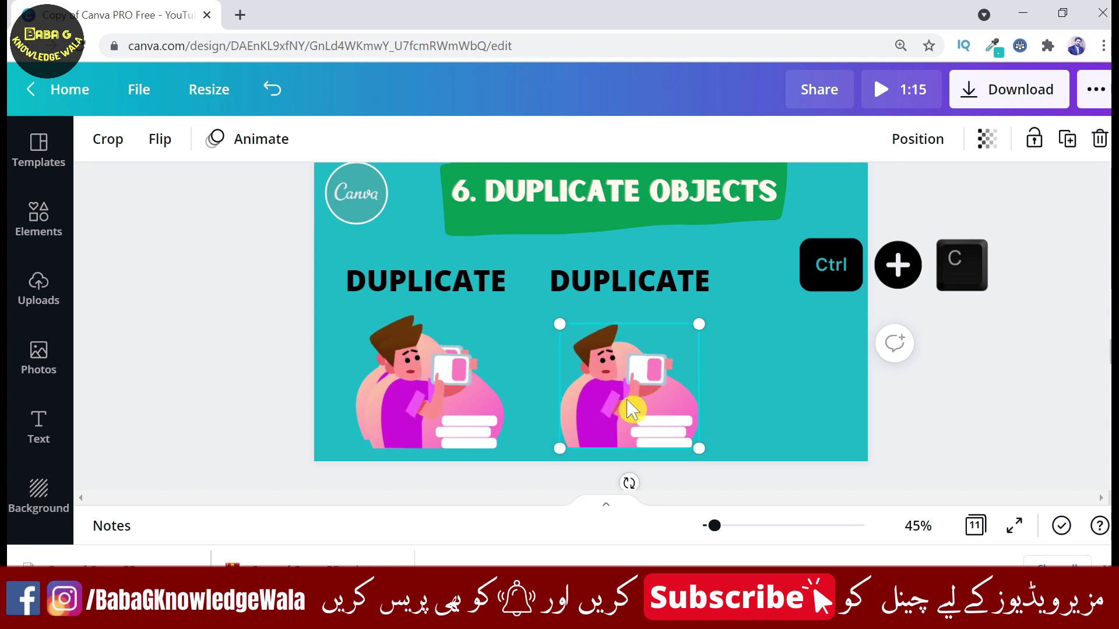
key("ctrl+v")
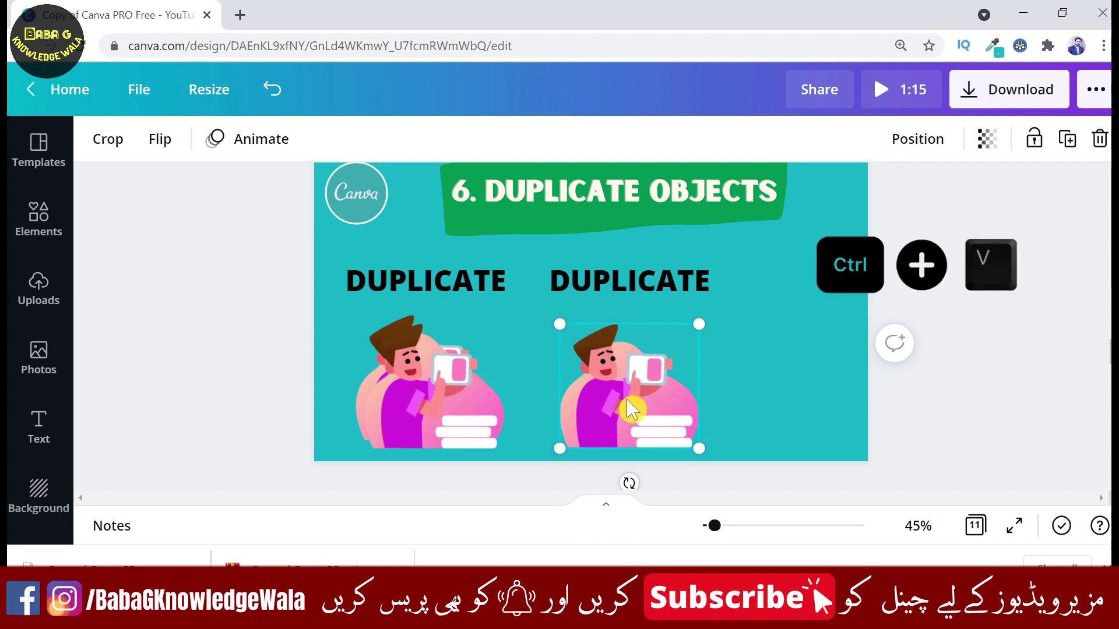
mouse_move(669, 382)
left_mouse_down()
mouse_move(799, 379)
mouse_move(782, 357)
left_mouse_up()
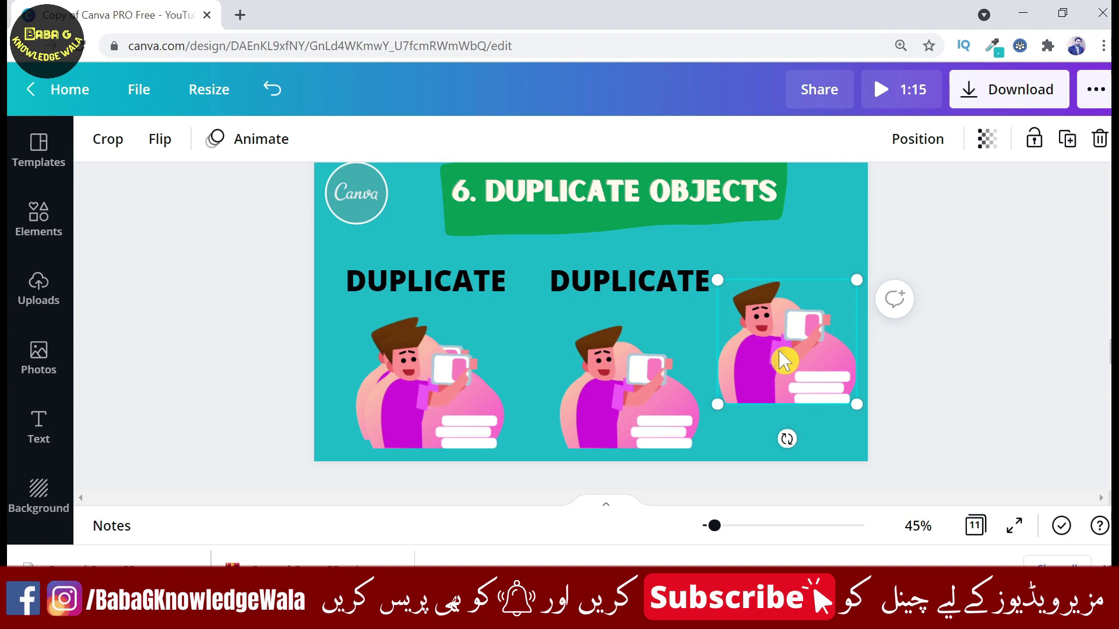
Paste another copy of the illustration onto page 6.
scroll(783, 361, "up", 2)
scroll(834, 259, "up", 4)
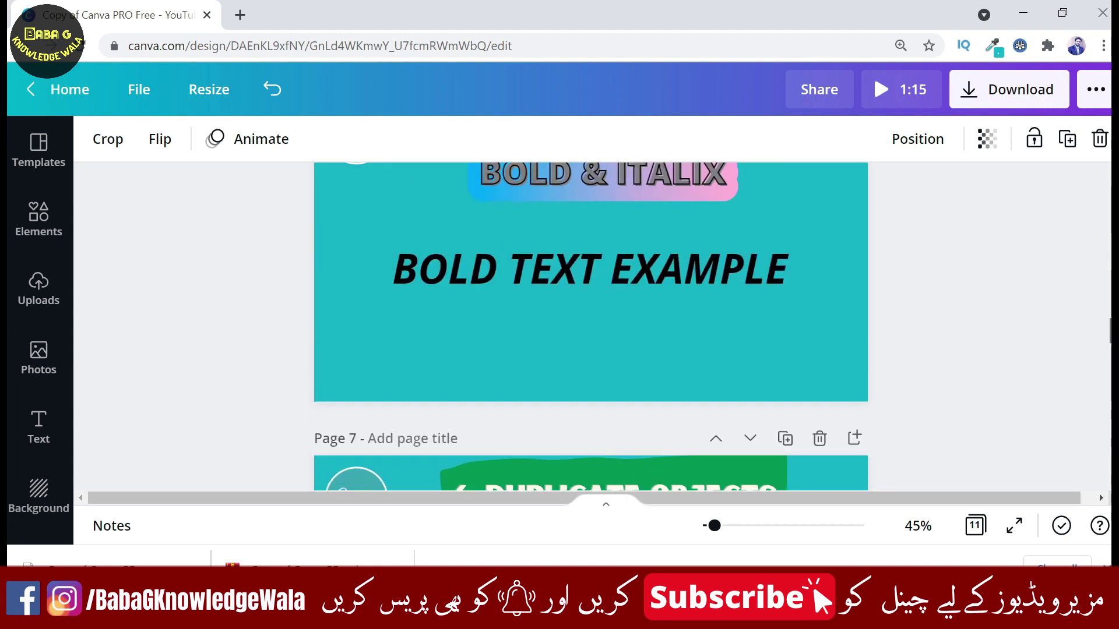
left_click(867, 254)
left_click(833, 259)
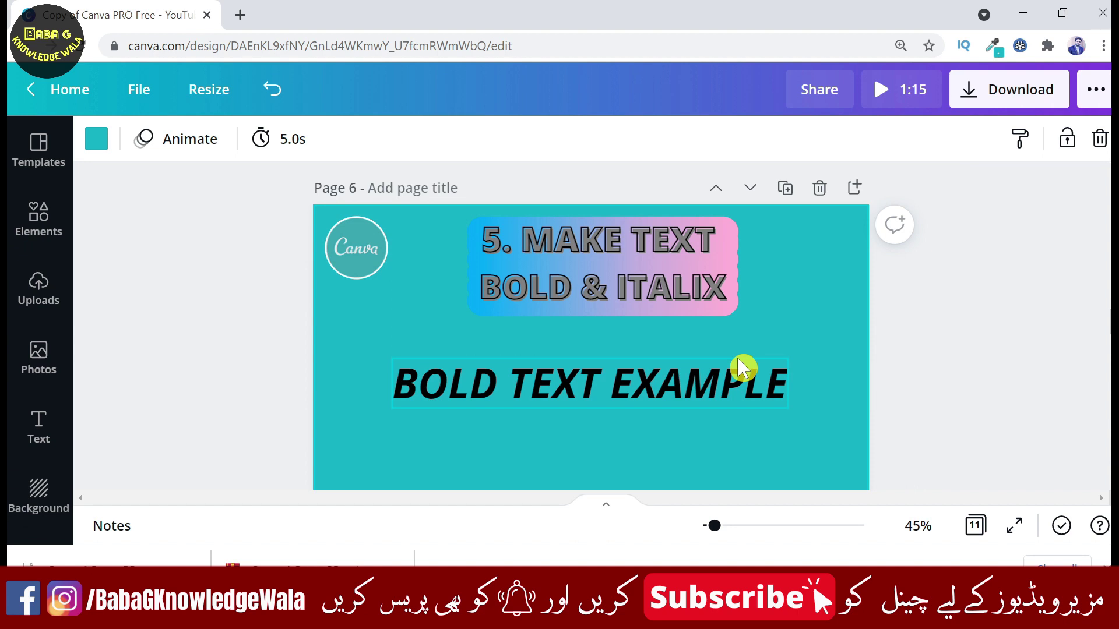
key("ctrl+v")
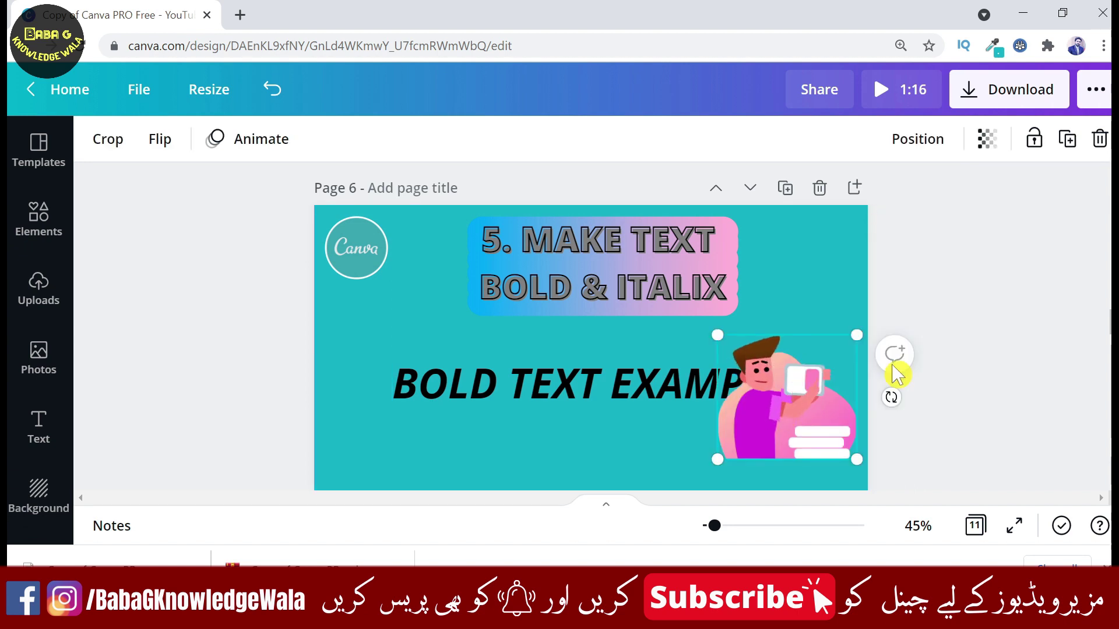
scroll(892, 395, "down", 3)
scroll(892, 395, "down", 3)
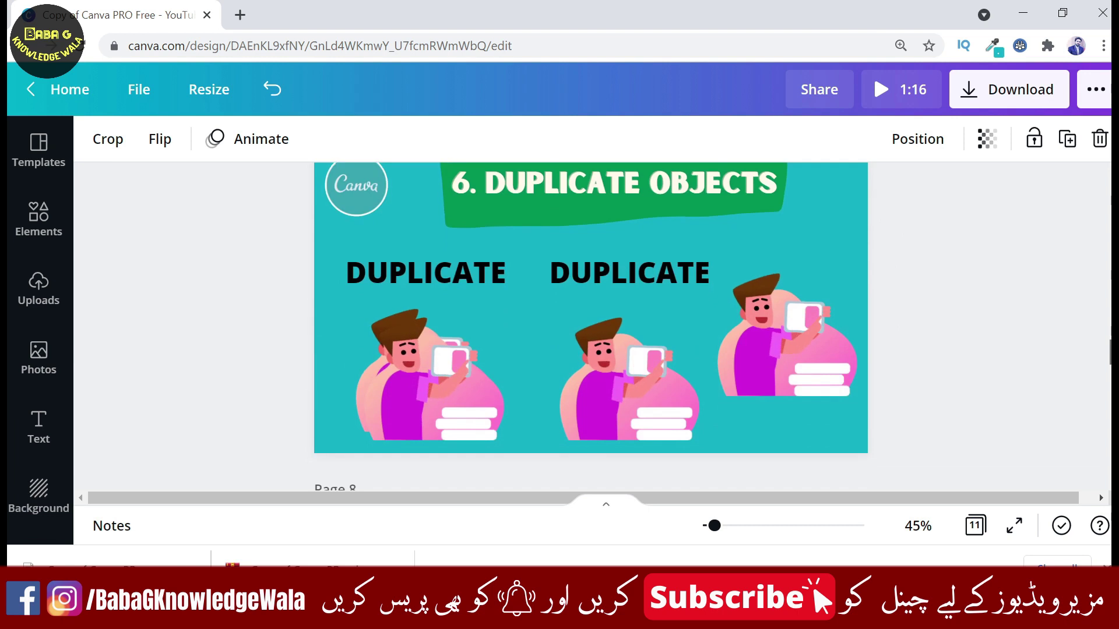
scroll(892, 395, "down", 5)
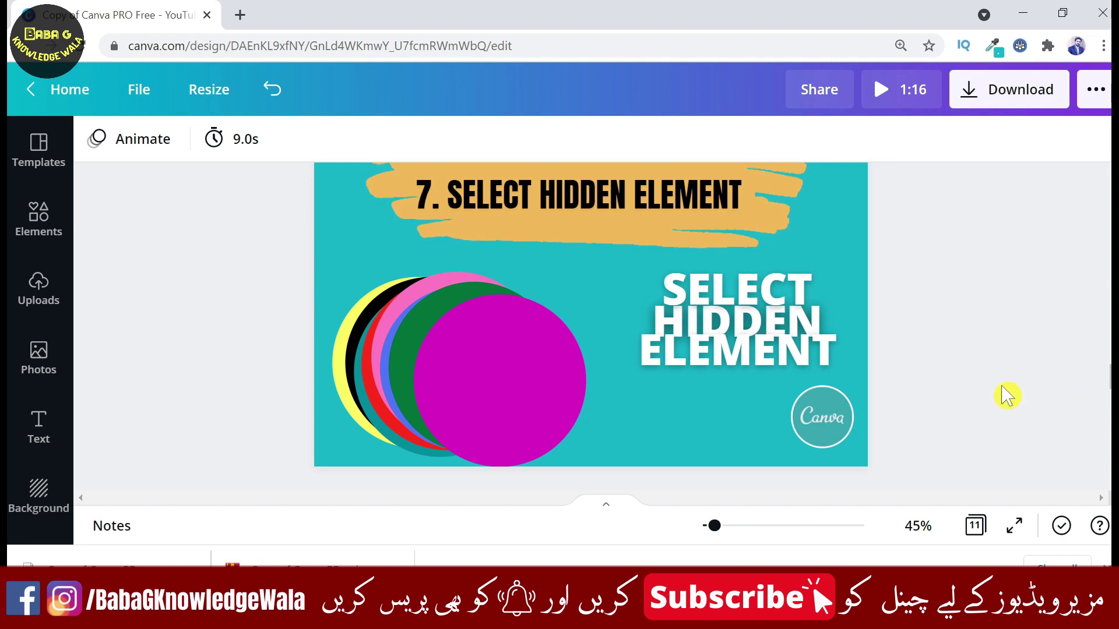
Ctrl+click through the stacked circles on page 8 until the rear yellow circle is selected.
left_click_drag(419, 349, 475, 358)
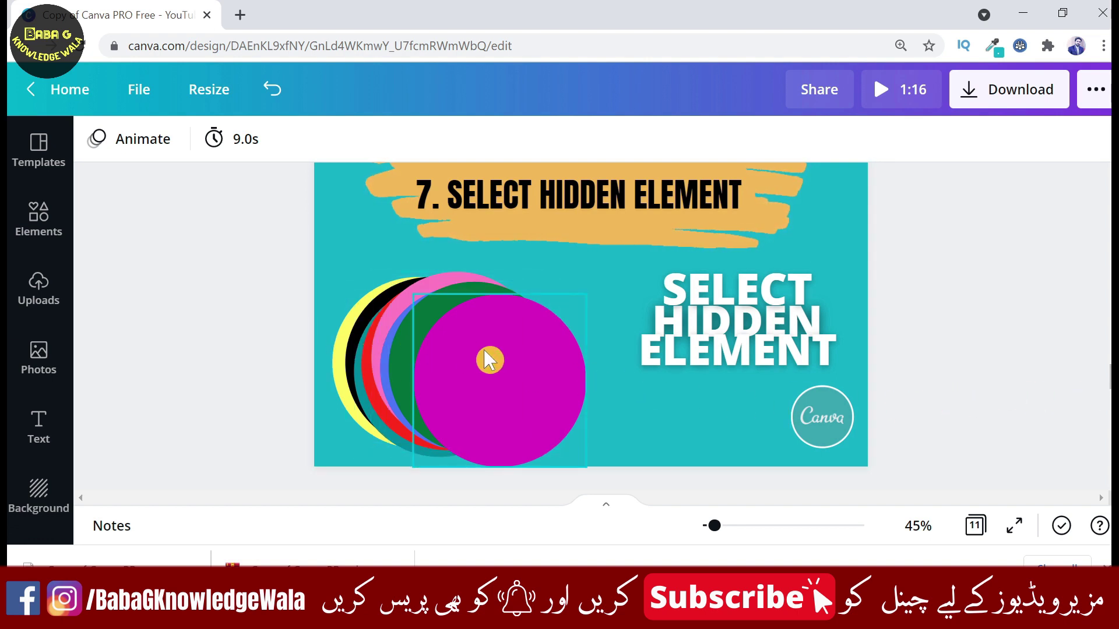
left_click_drag(389, 342, 404, 349)
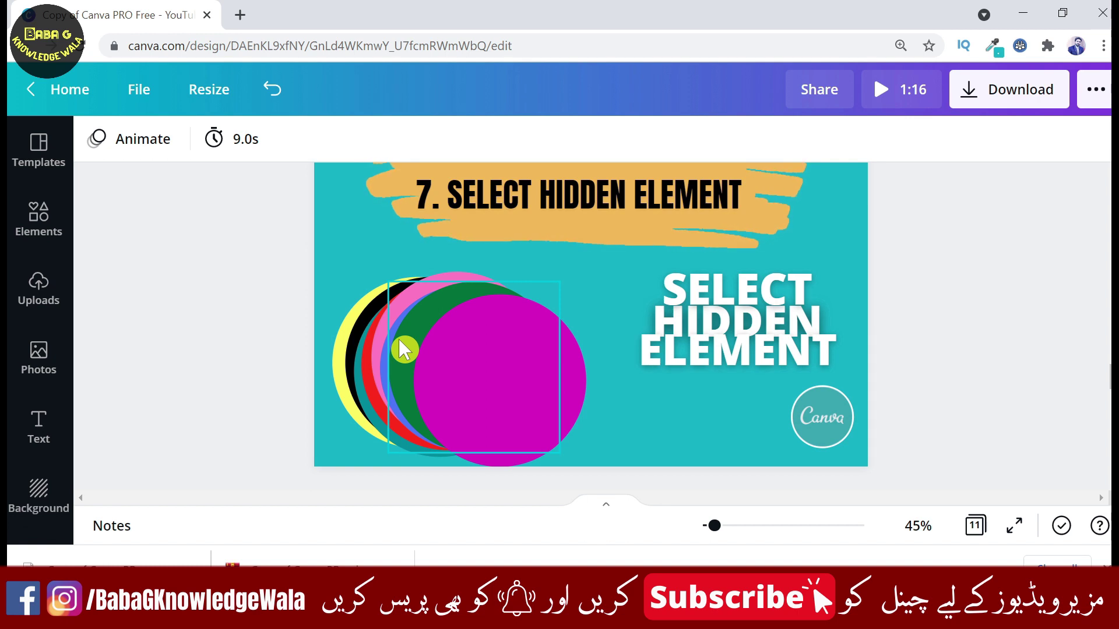
left_click(464, 352, "ctrl")
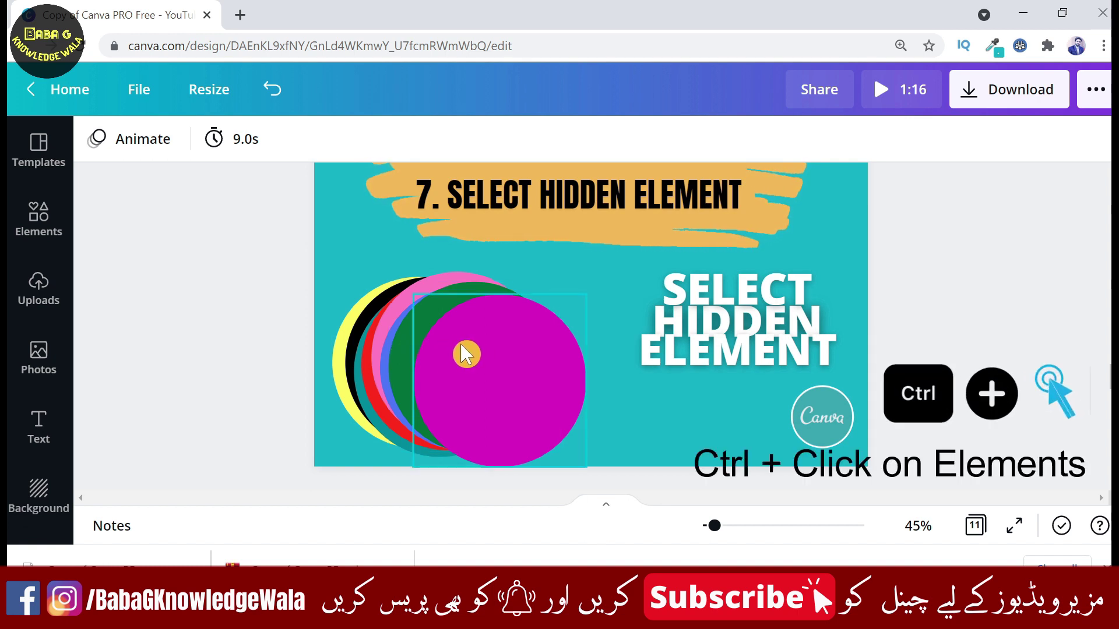
left_click(467, 354, "ctrl")
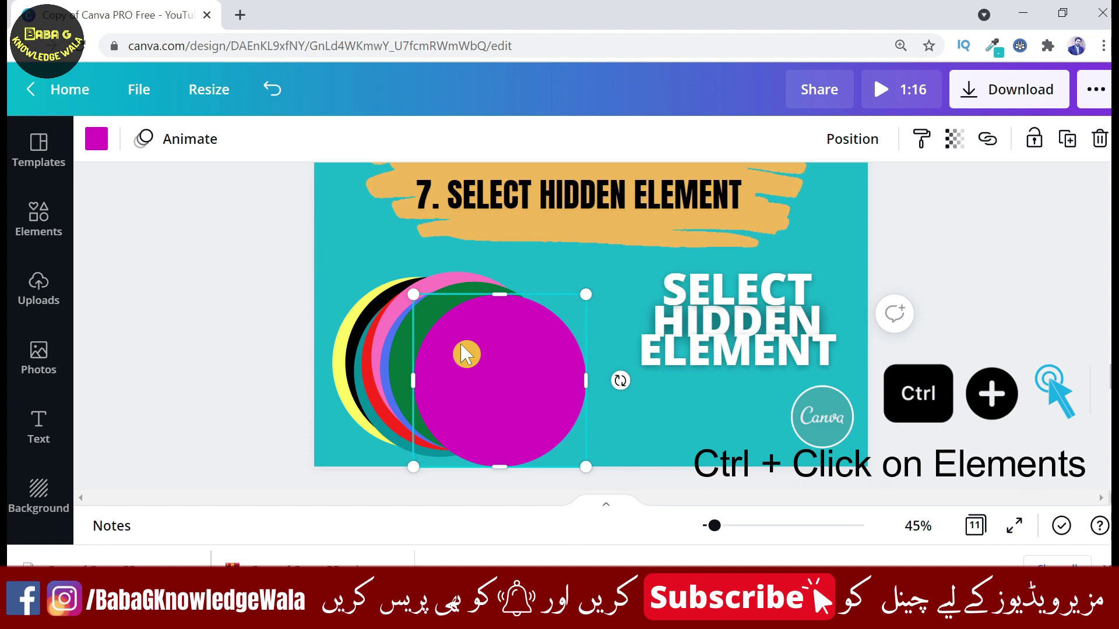
left_click(463, 352, "ctrl")
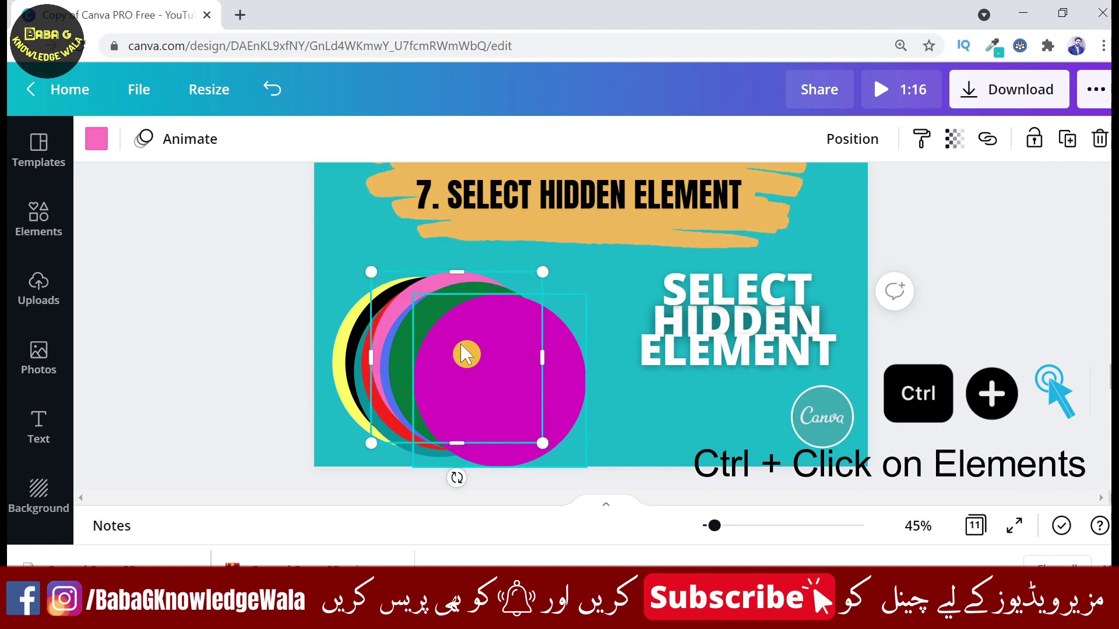
left_click(466, 354, "ctrl")
left_click(467, 354, "ctrl")
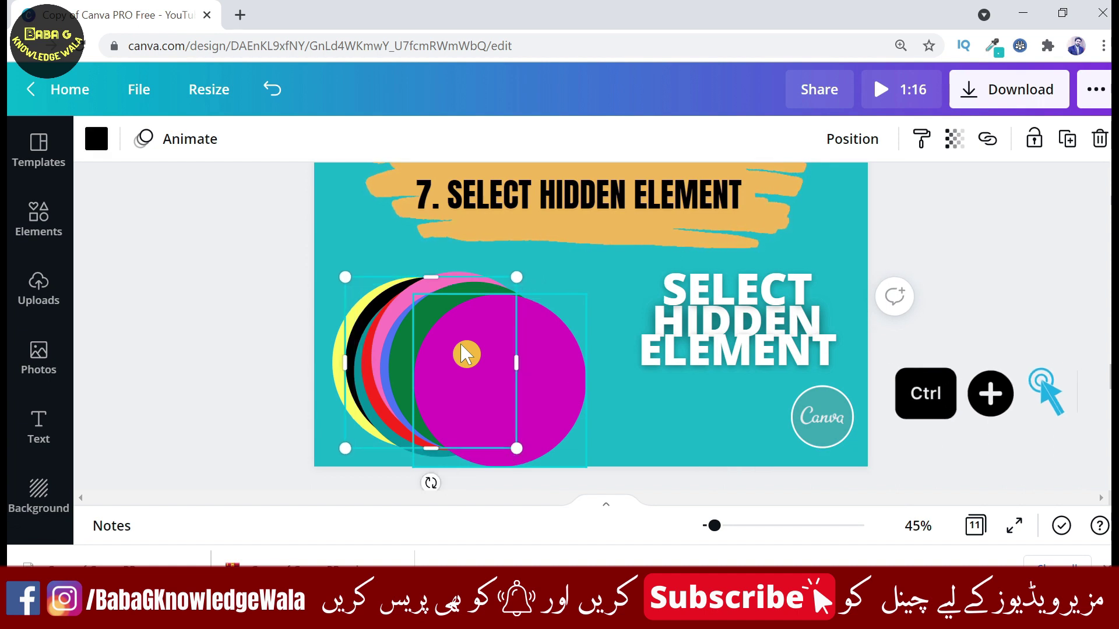
left_click(466, 353, "ctrl")
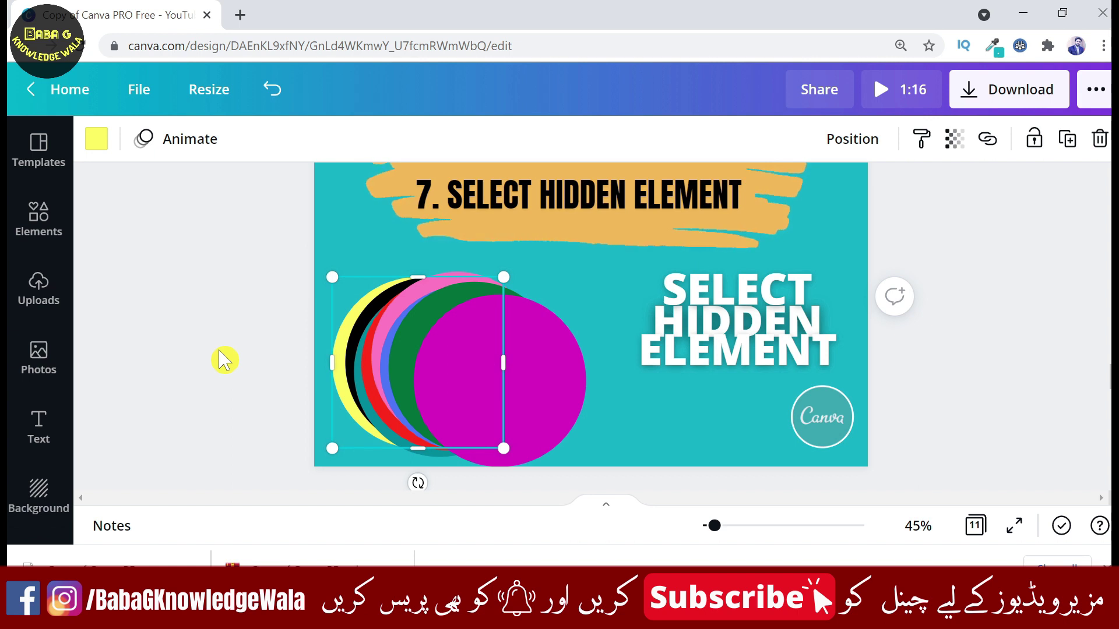
Recolour the rear yellow circle green from Document Colors.
left_click(97, 139)
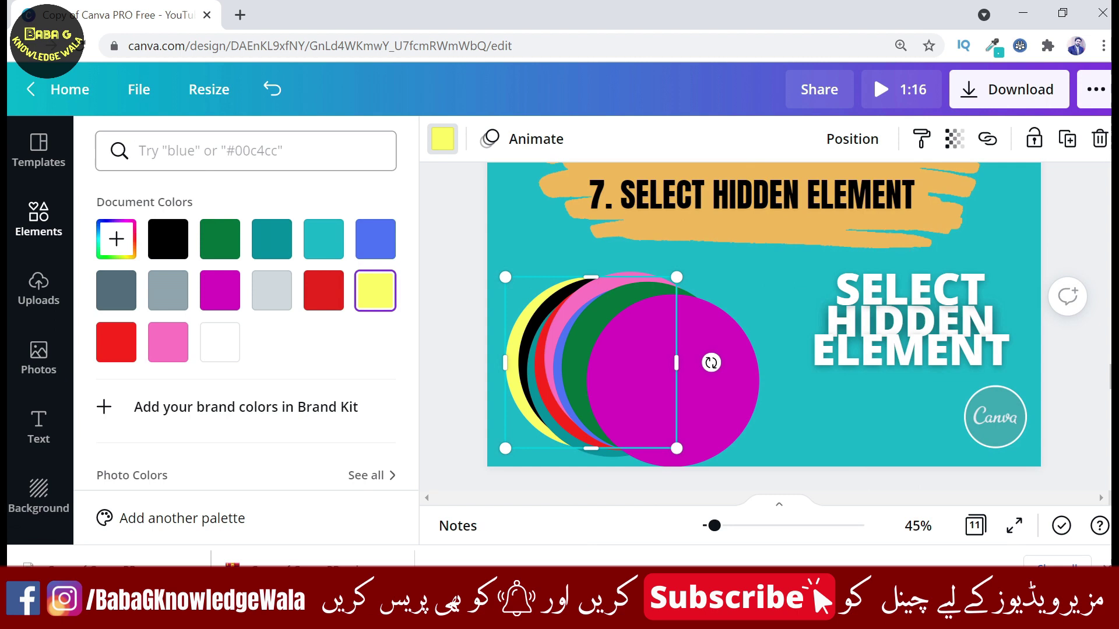
left_click(168, 244)
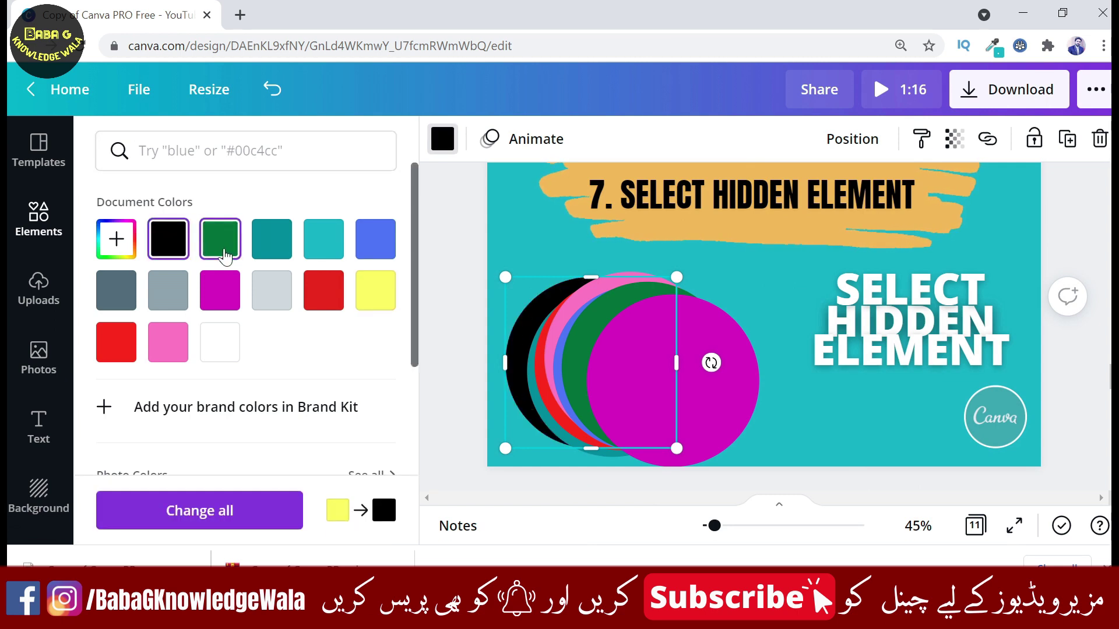
left_click(224, 255)
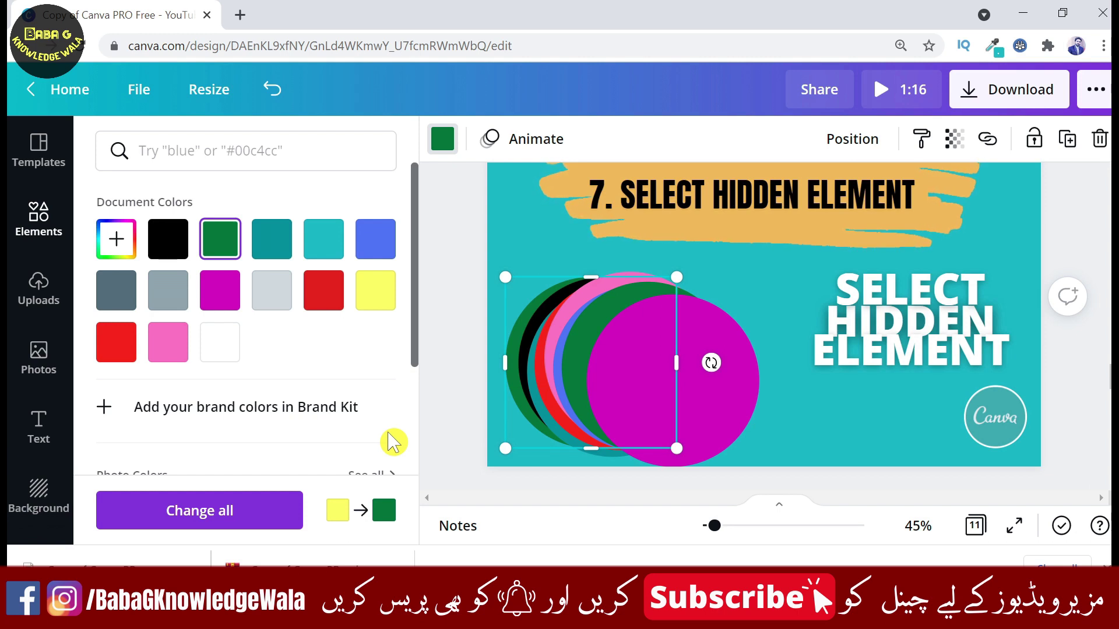
left_click(452, 237)
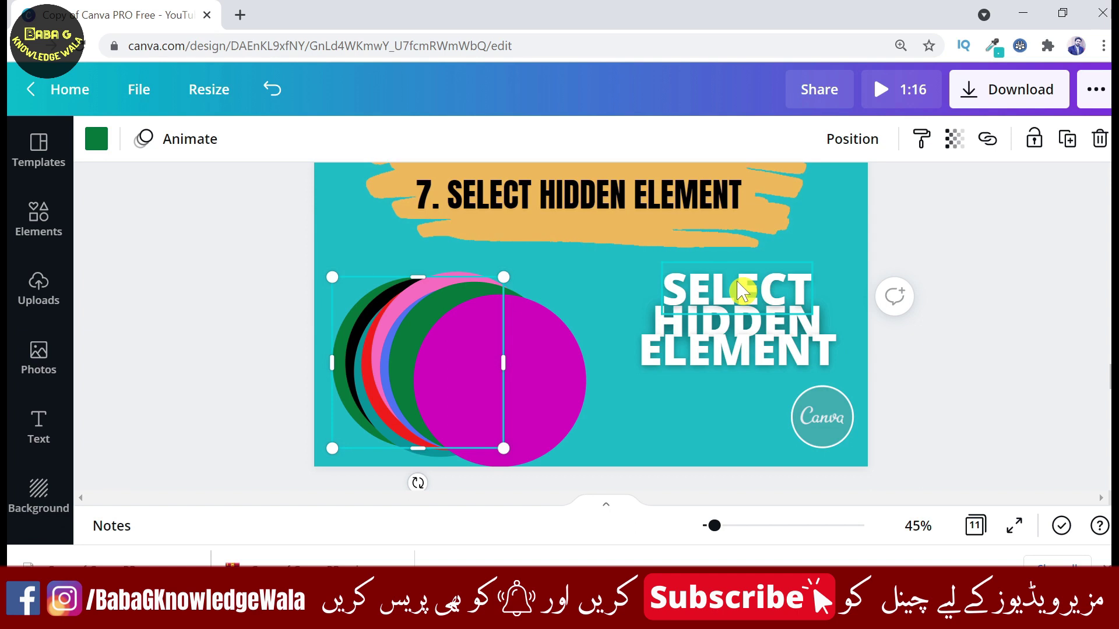
Select the HIDDEN text box beneath SELECT and nudge it left with the arrow key.
left_click(745, 299)
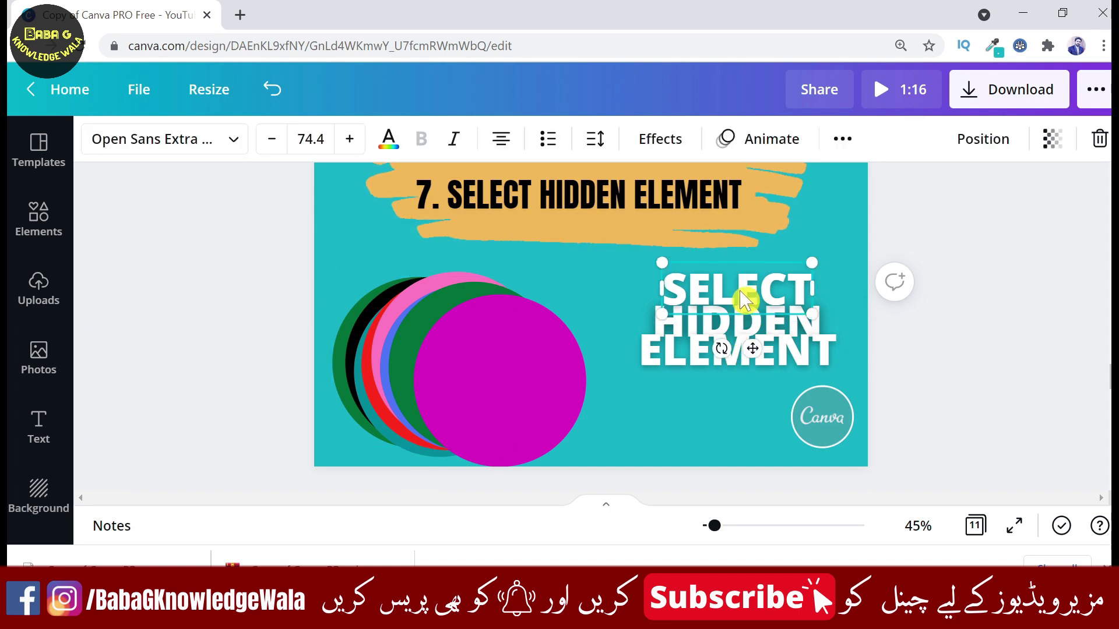
left_click(747, 369)
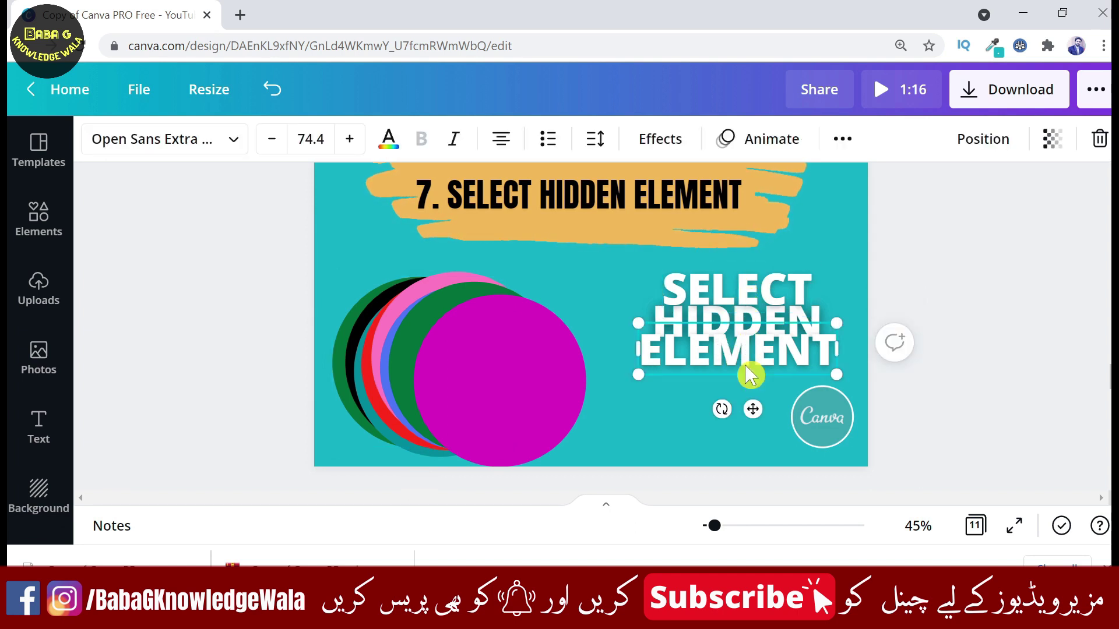
left_click(761, 295)
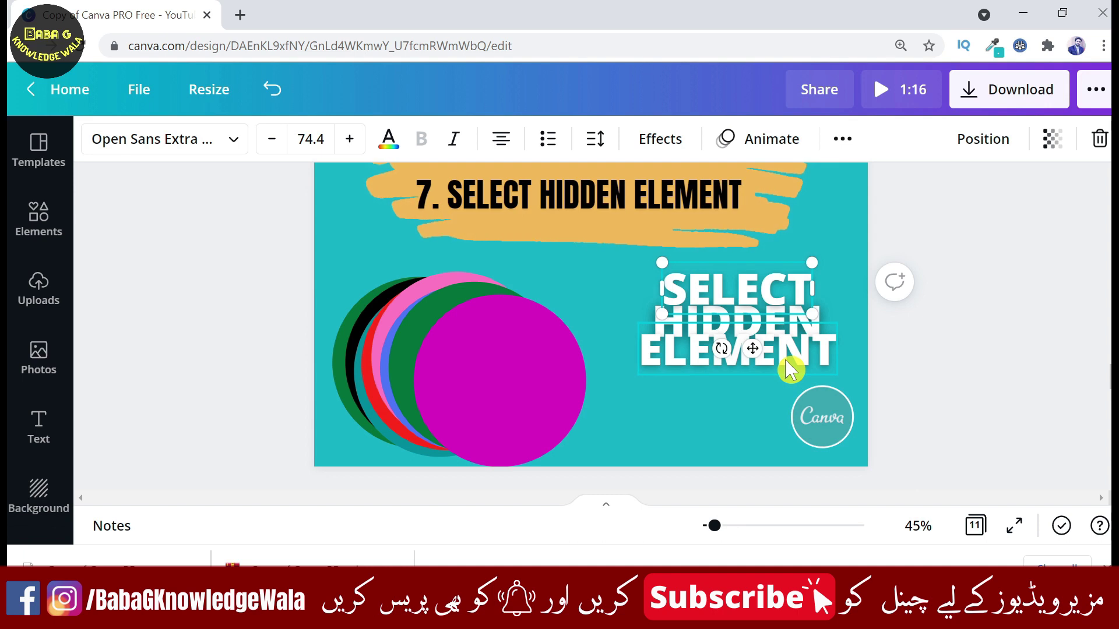
left_click(752, 309, "ctrl")
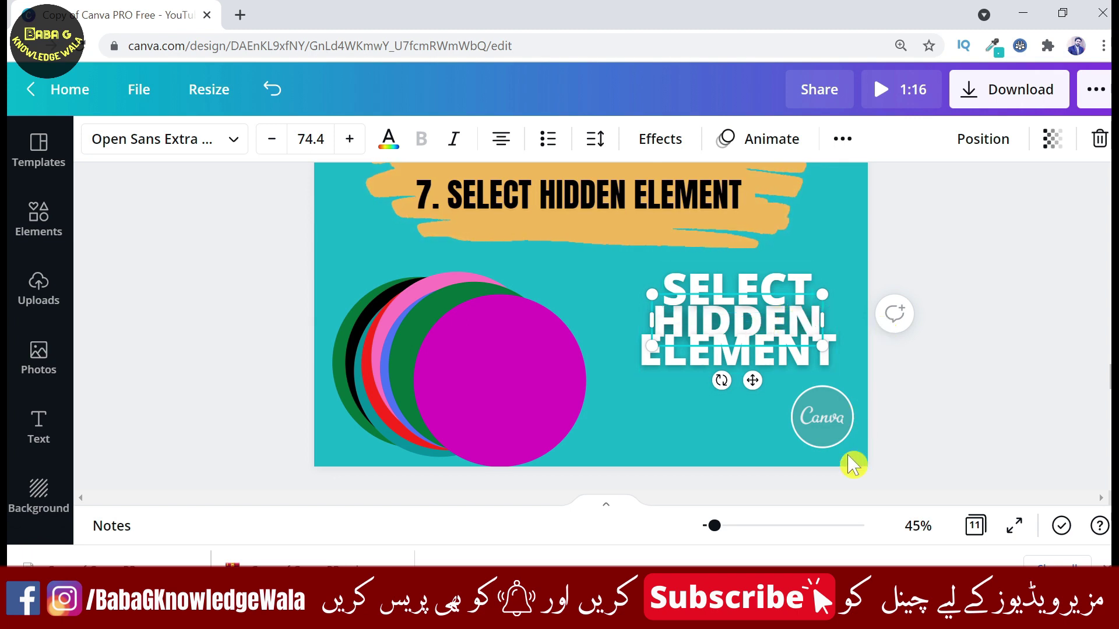
key("Left")
key("Left")
key("Left")
key("Left")
key("Left")
key("Left")
key("Left")
key("Left")
key("Left")
key("Left")
key("Left")
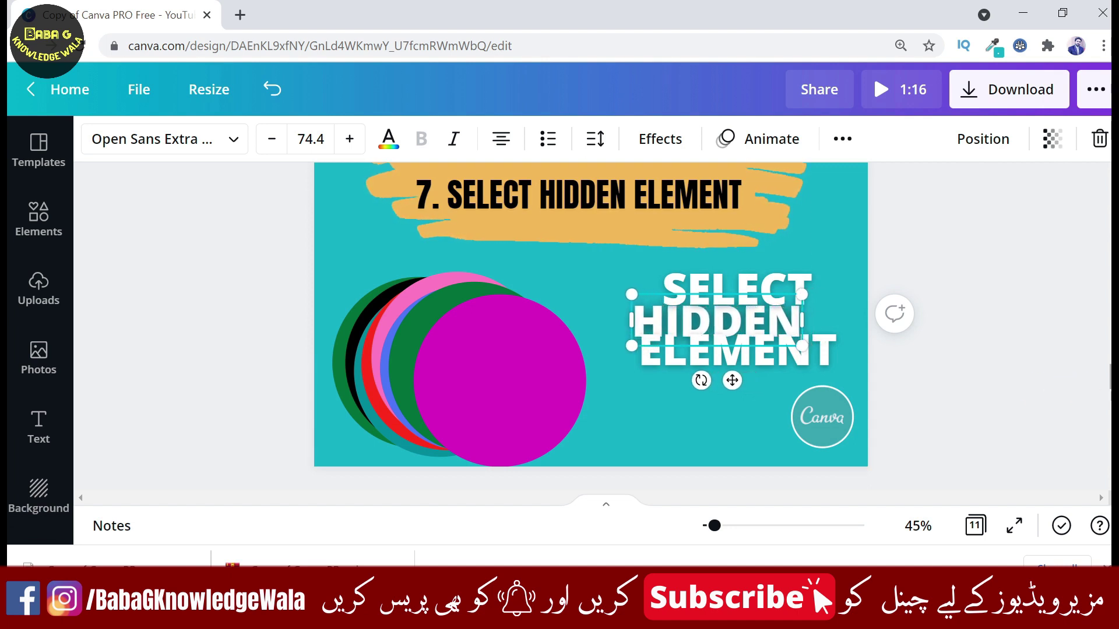
On page 9, zoom the canvas in to 50% and 75%, then back out to about 40%.
scroll(712, 327, "down", 4)
scroll(713, 327, "down", 1)
scroll(712, 327, "down", 1)
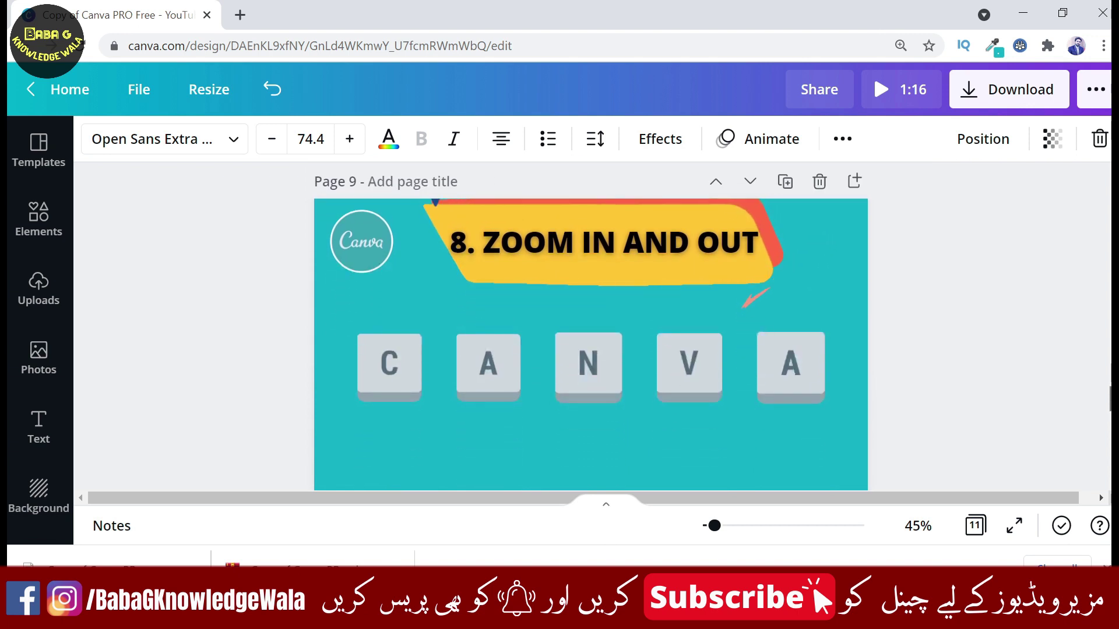
scroll(712, 326, "down", 1)
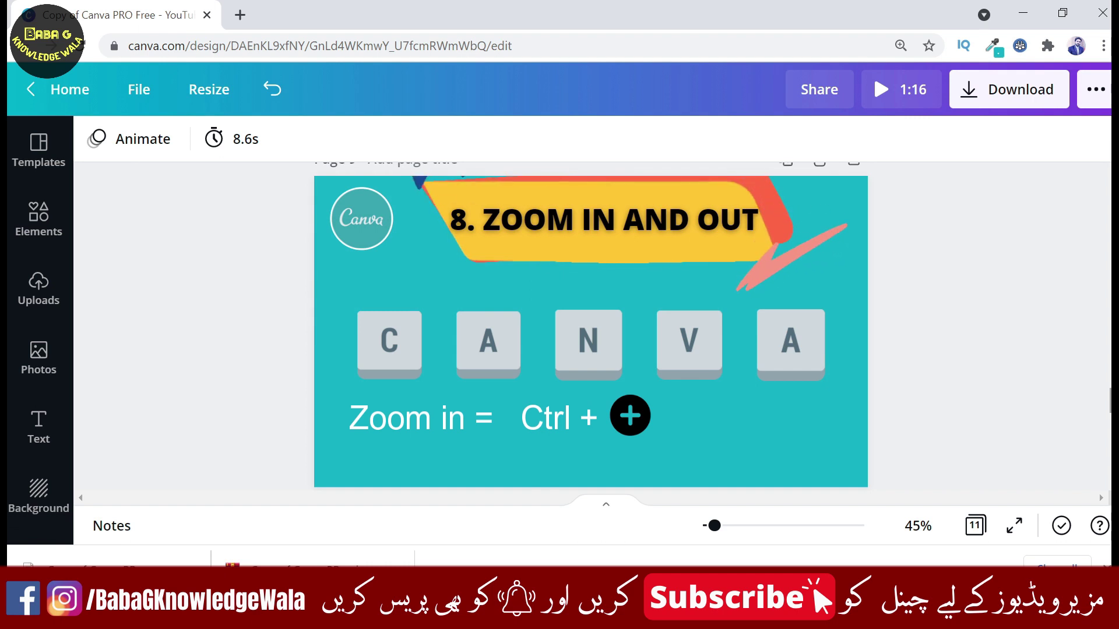
key("ctrl+plus")
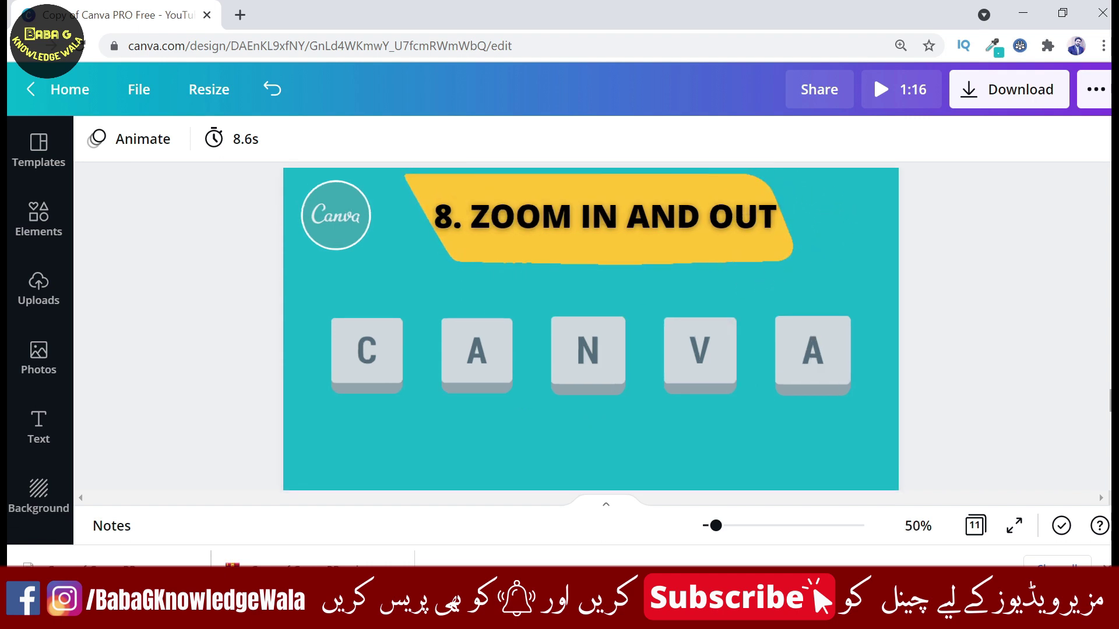
key("ctrl+plus")
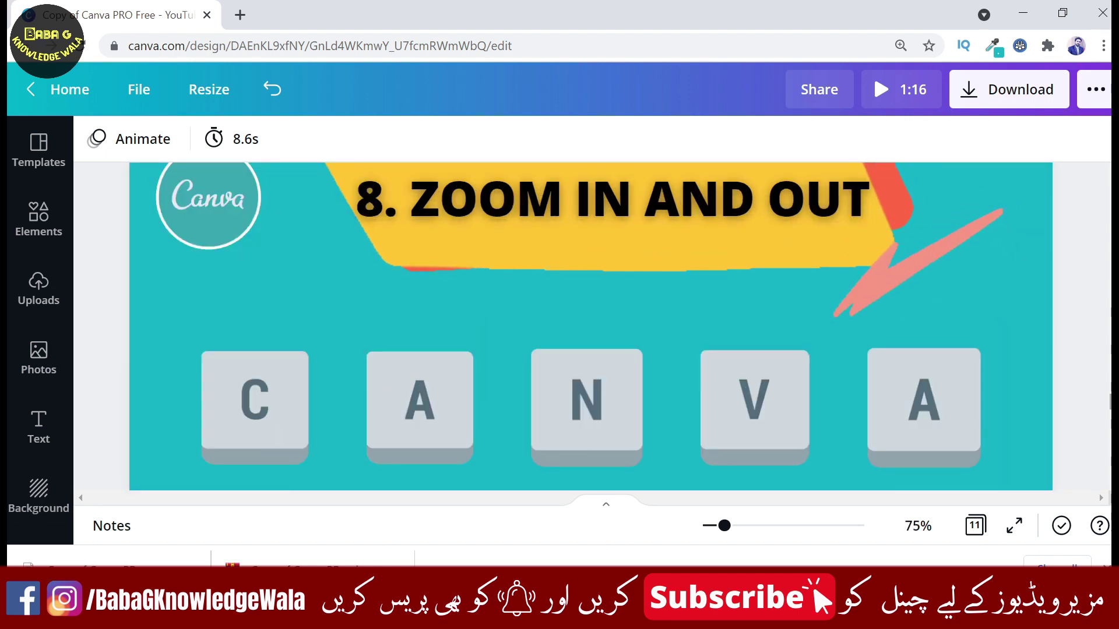
key("ctrl+minus")
key("ctrl+minus")
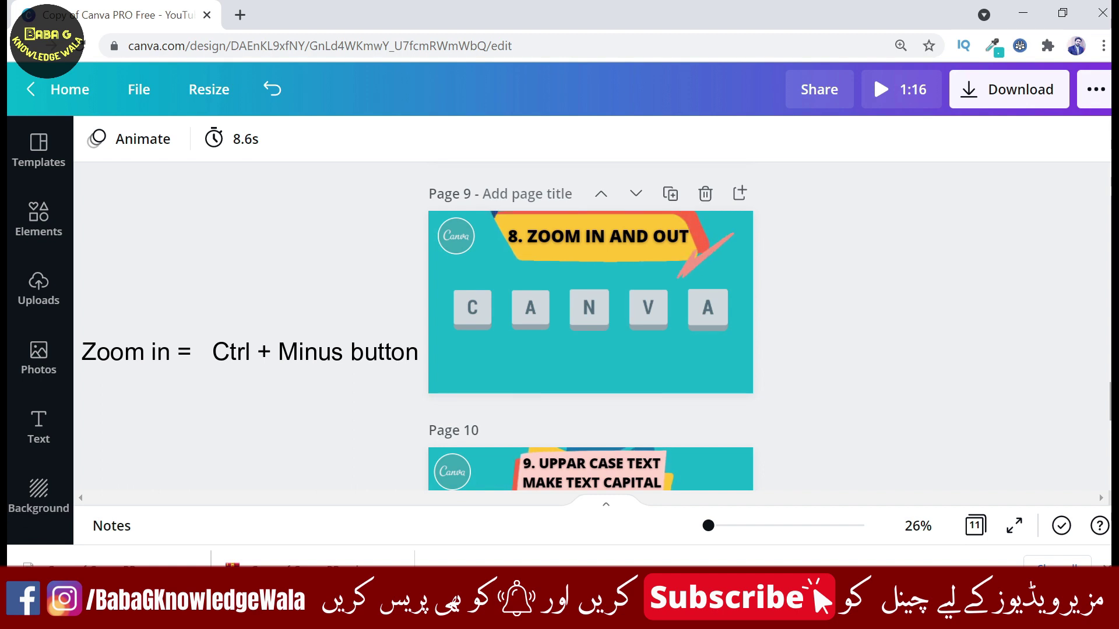
left_click_drag(709, 527, 713, 526)
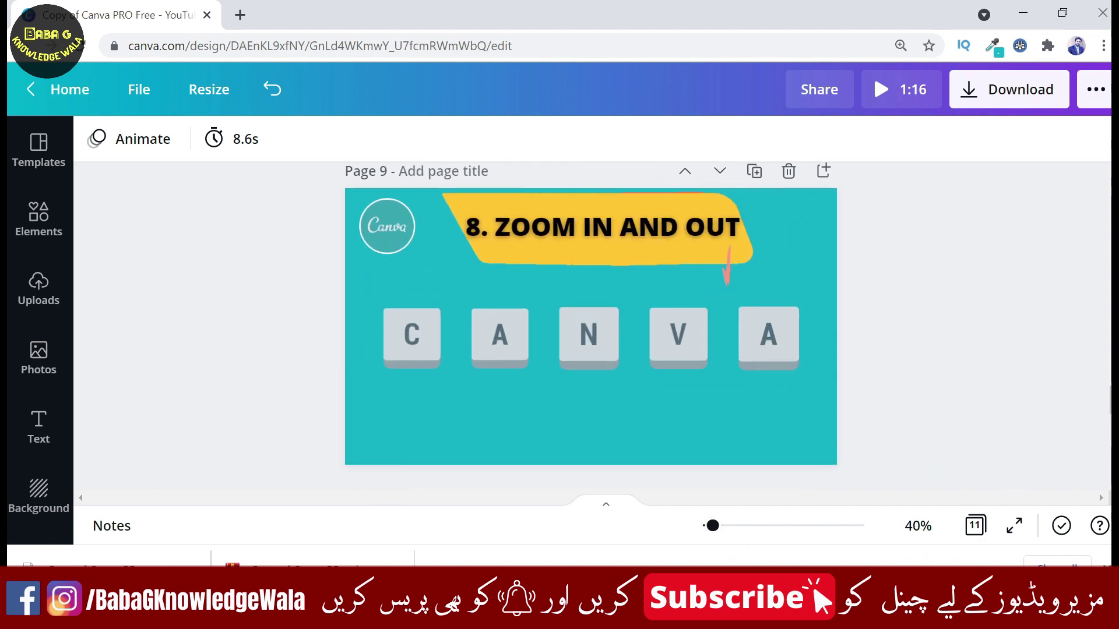
scroll(590, 326, "down", 5)
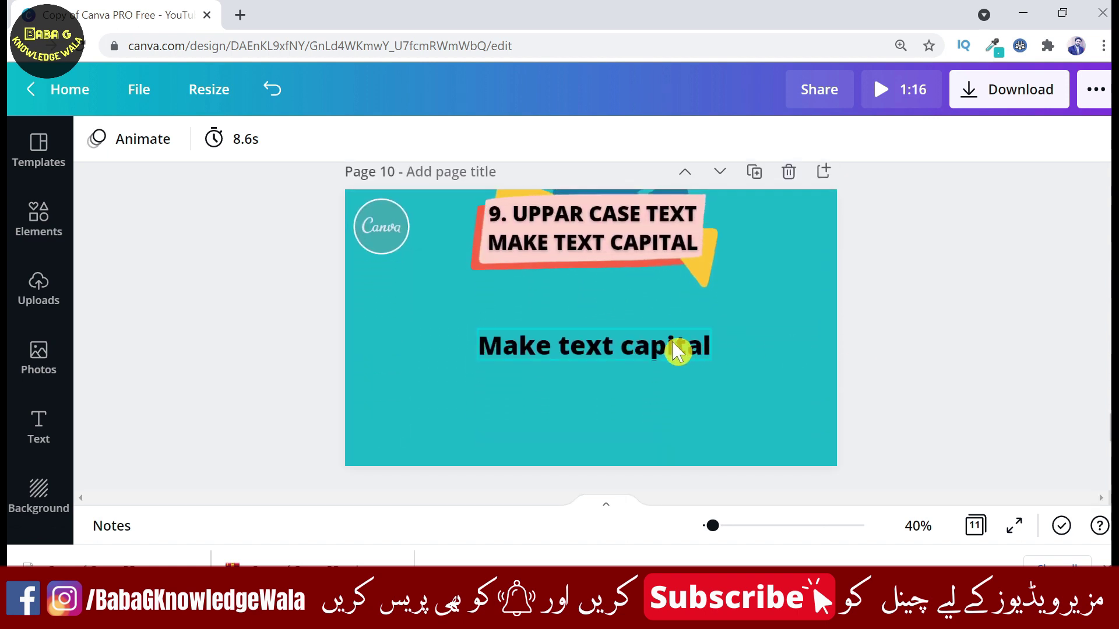
Convert the 'Make text capital' line to uppercase with Ctrl+Shift+K.
left_click(657, 353)
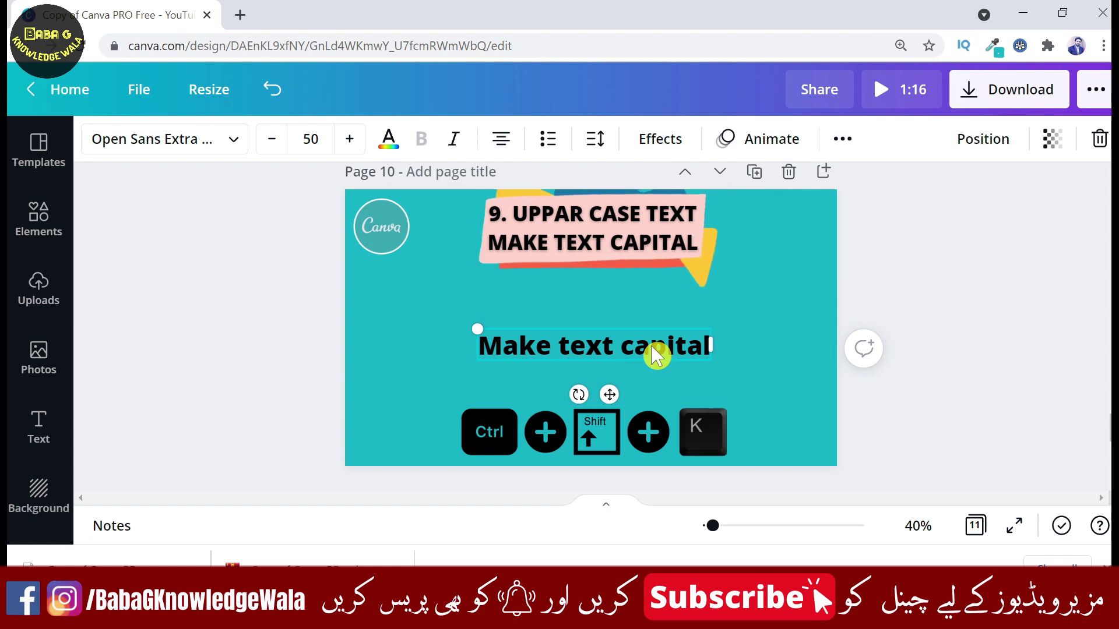
key("ctrl+shift+k")
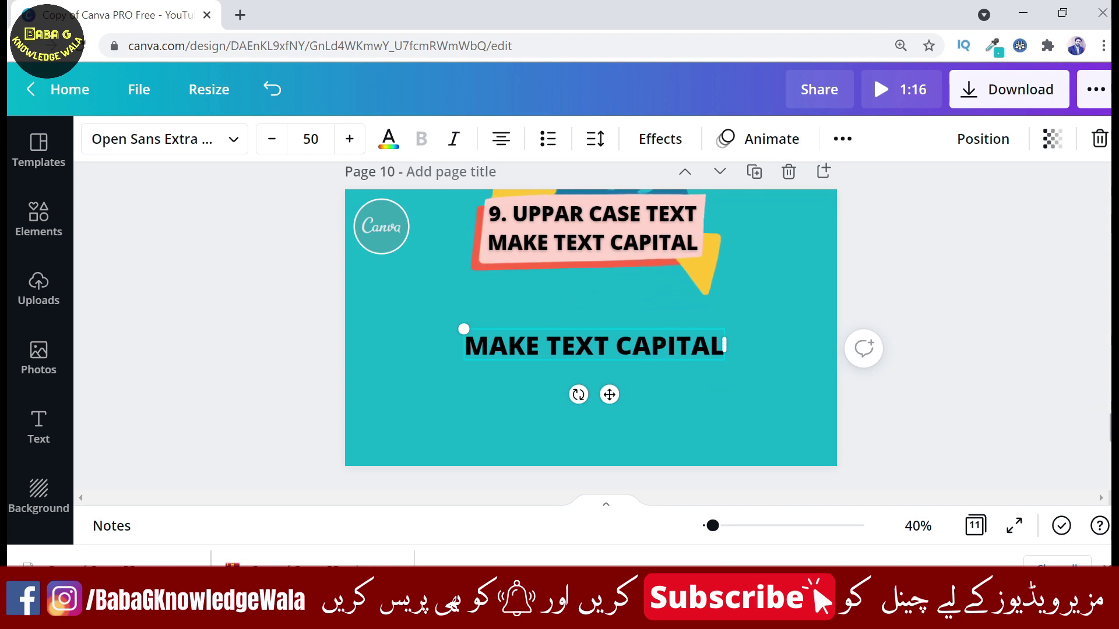
scroll(591, 326, "down", 1)
On page 11, select every element with Ctrl+A and nudge them right and down, undoing a trial shrink.
scroll(591, 326, "down", 2)
scroll(591, 327, "down", 2)
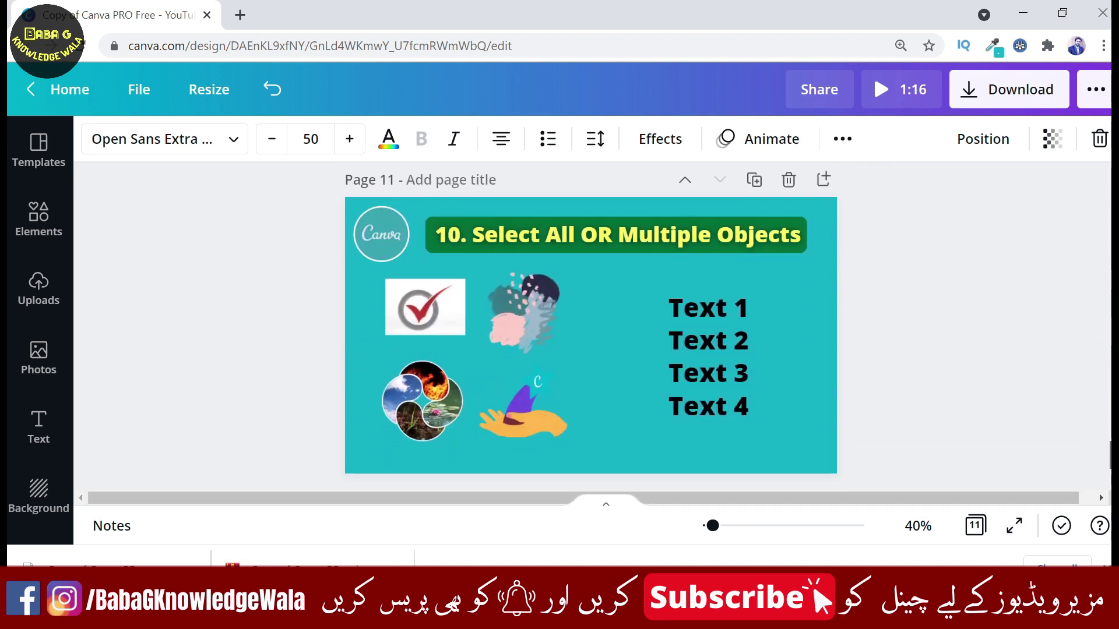
scroll(591, 326, "down", 1)
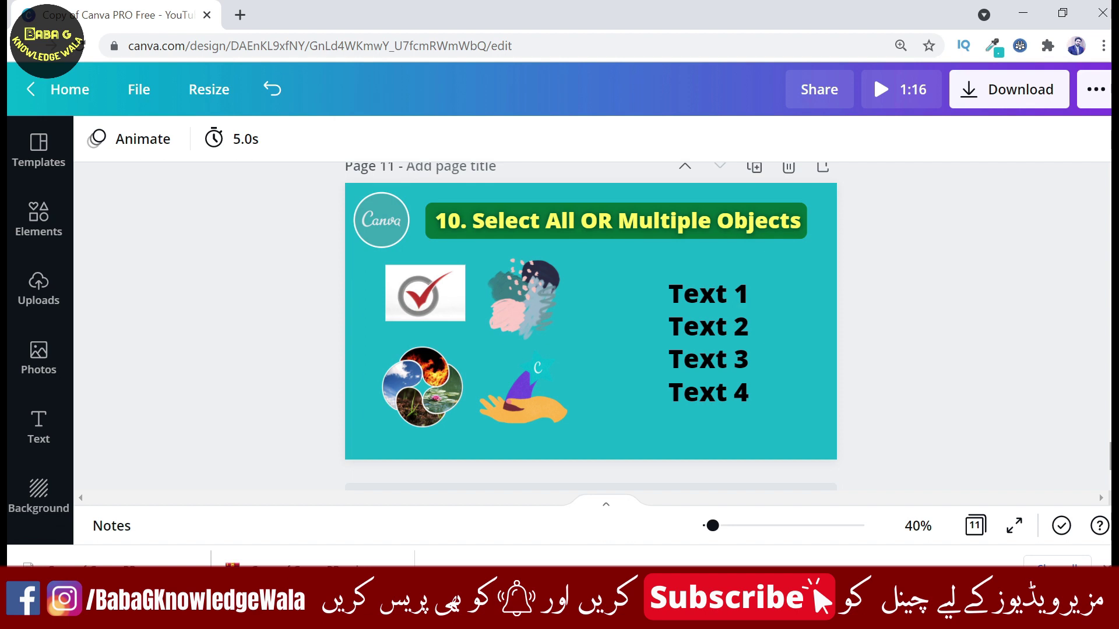
key("ctrl+a")
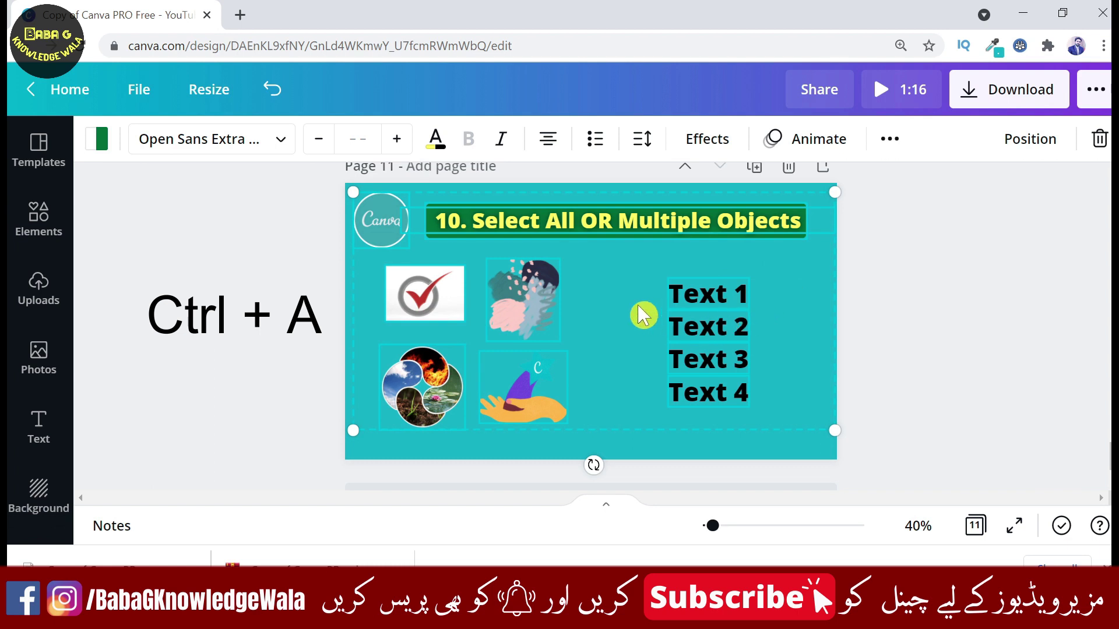
left_click_drag(622, 300, 632, 301)
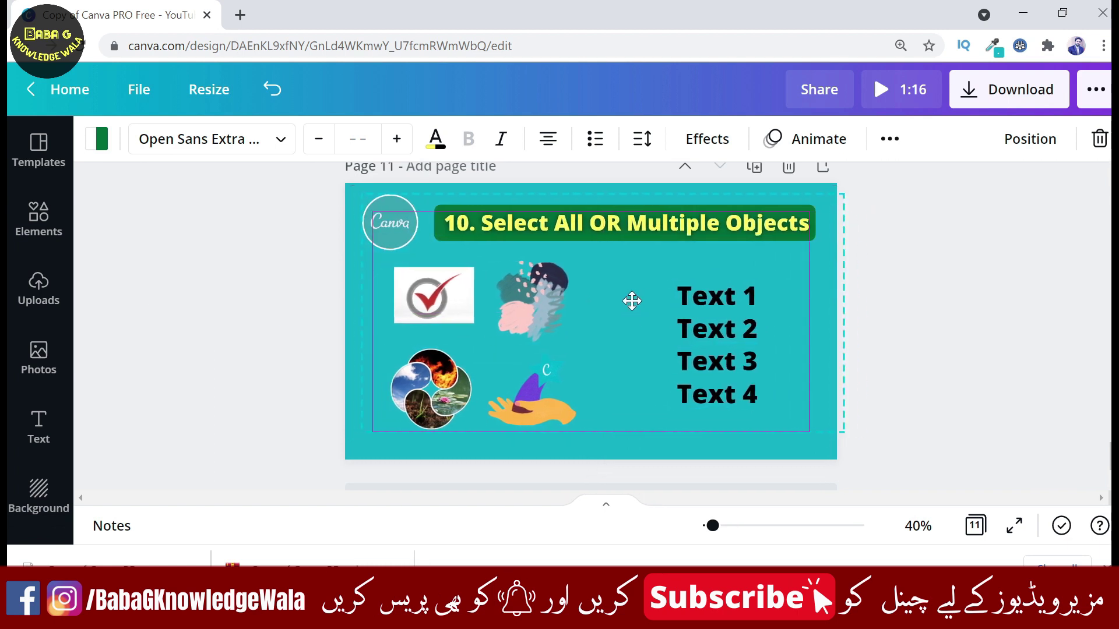
left_click_drag(834, 196, 776, 219)
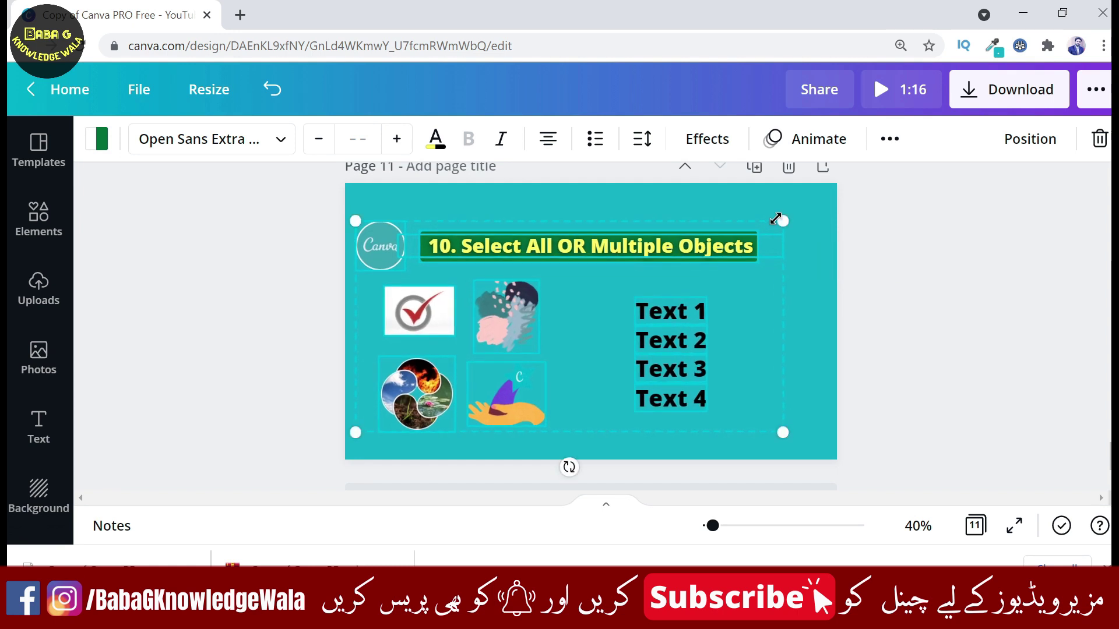
key("ctrl+z")
left_click(956, 316)
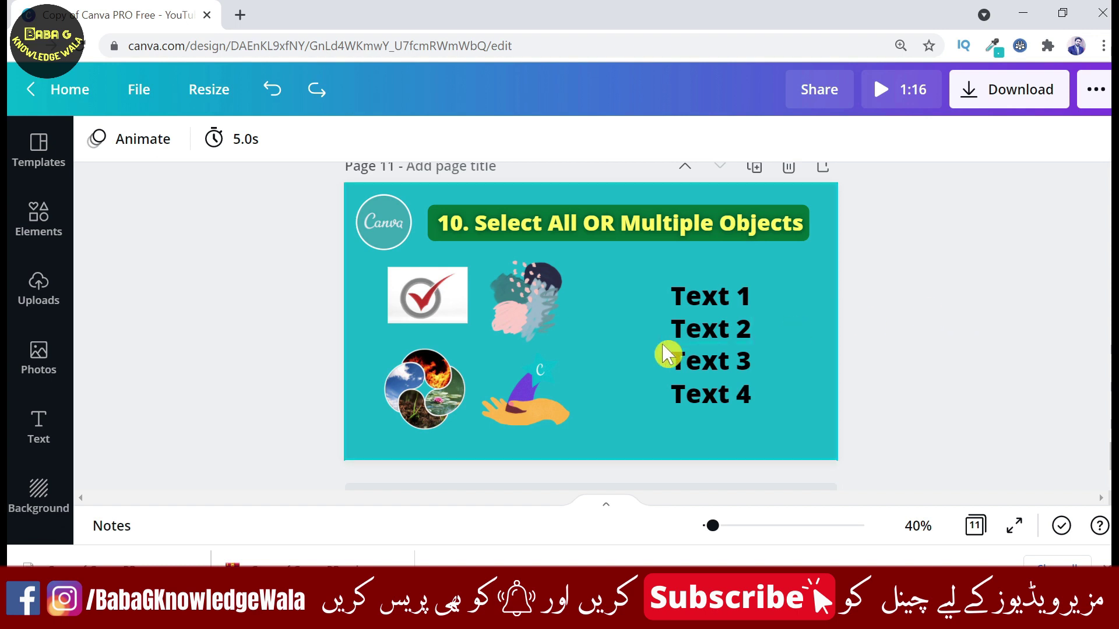
Select the photo collage and brush-splash graphic together, reposition them, and shrink them slightly as one group.
left_click(446, 401)
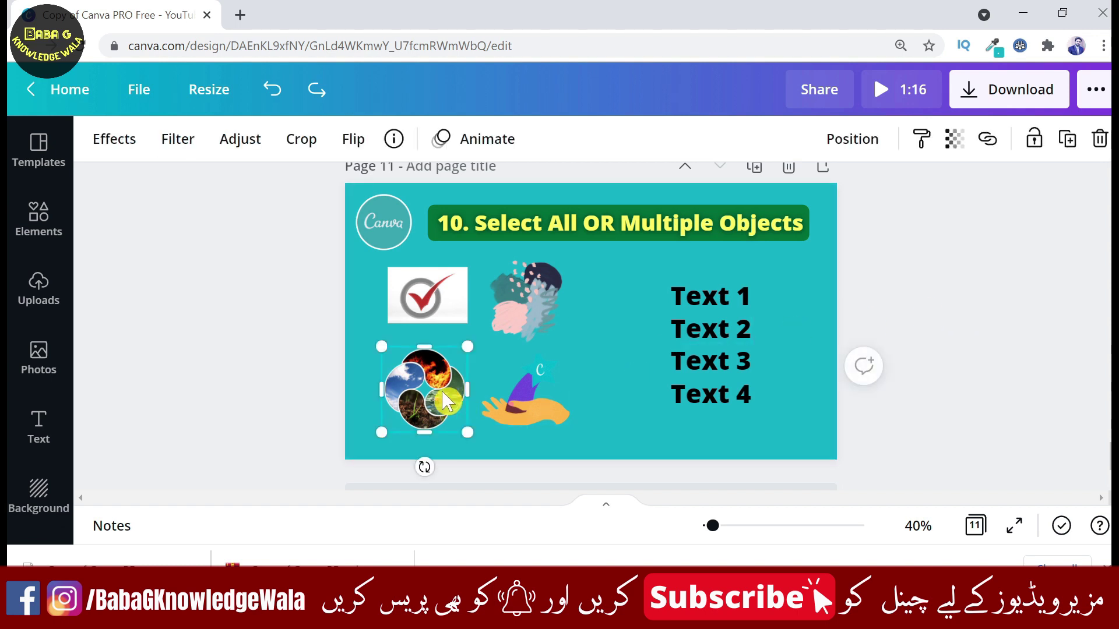
left_click(535, 334, "shift")
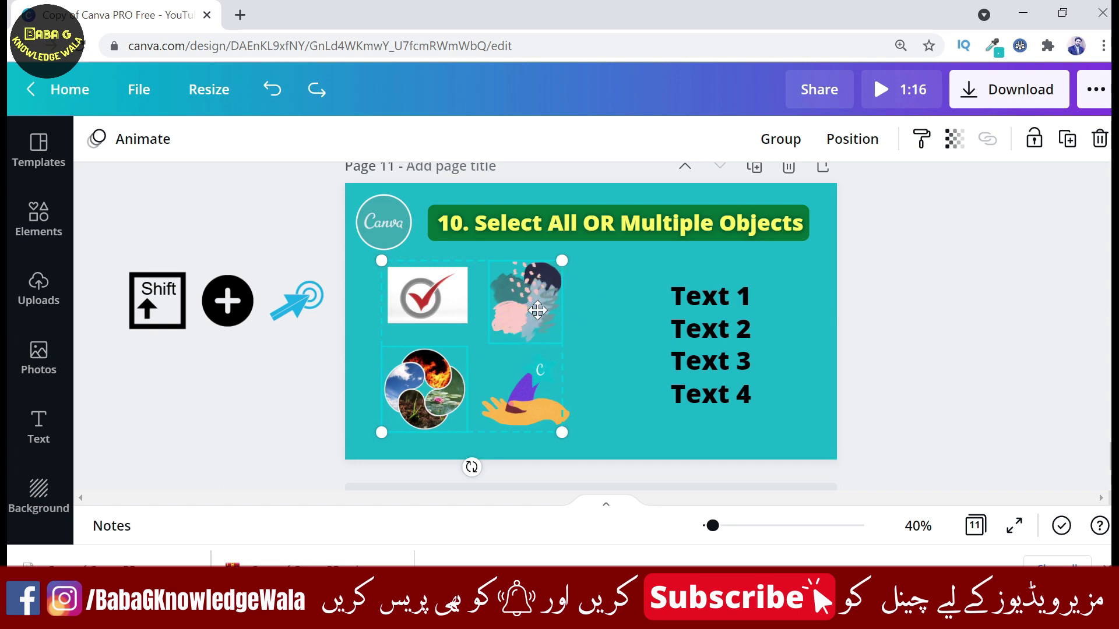
left_click_drag(520, 320, 583, 289)
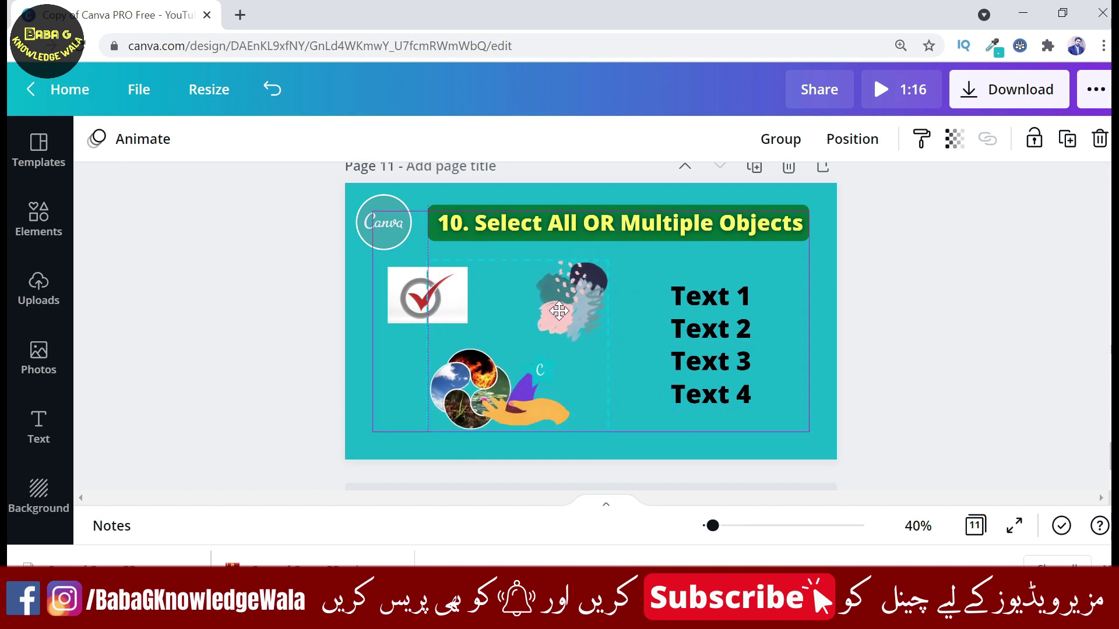
left_click_drag(583, 289, 530, 320)
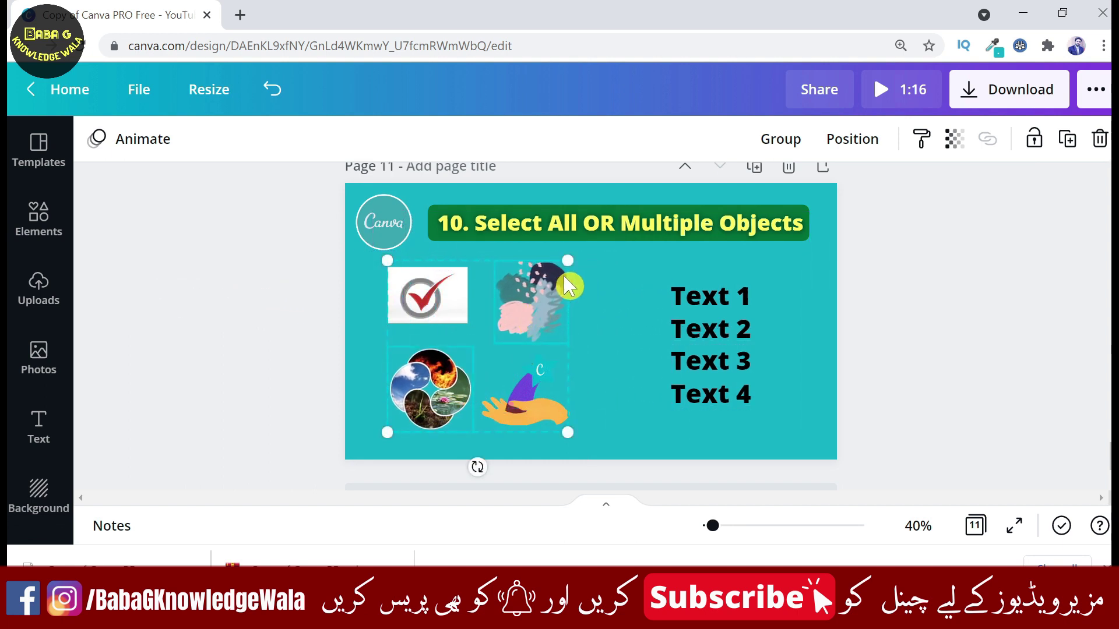
mouse_move(566, 261)
left_mouse_down()
mouse_move(526, 294)
mouse_move(561, 267)
left_mouse_up()
left_click(625, 325)
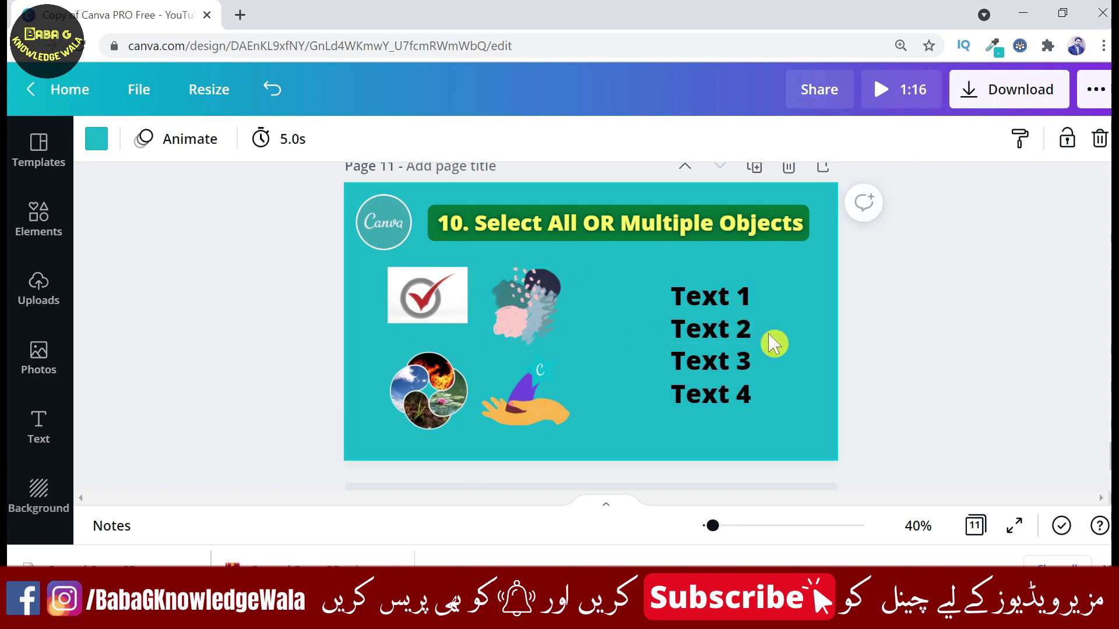
Select Text 4 and Text 2 together and drag the pair to the left.
left_click(723, 402)
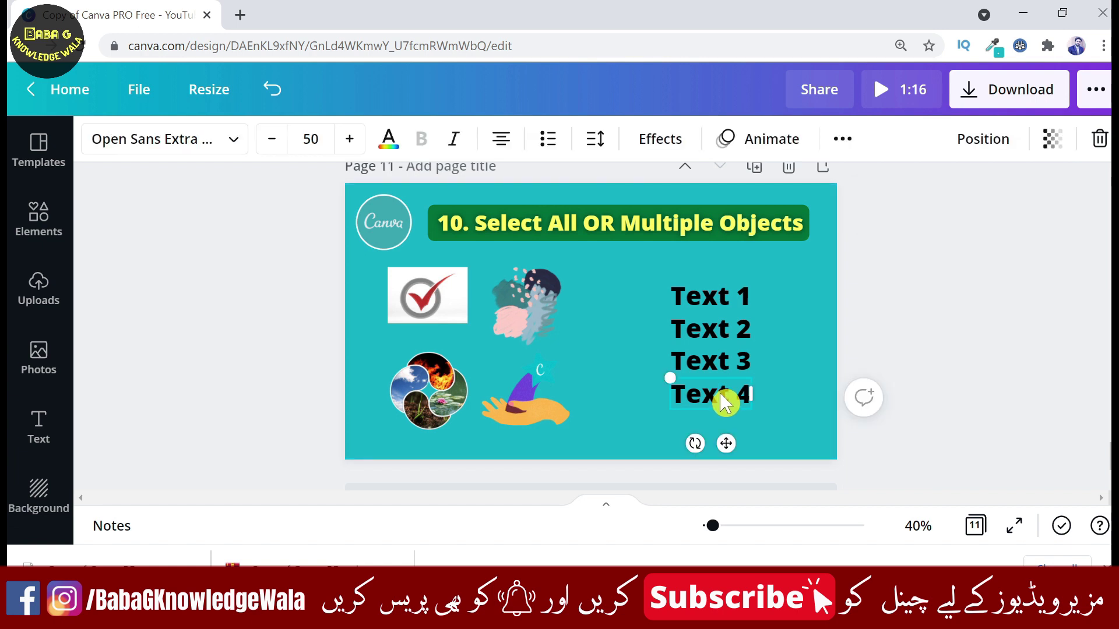
left_click(739, 336, "shift")
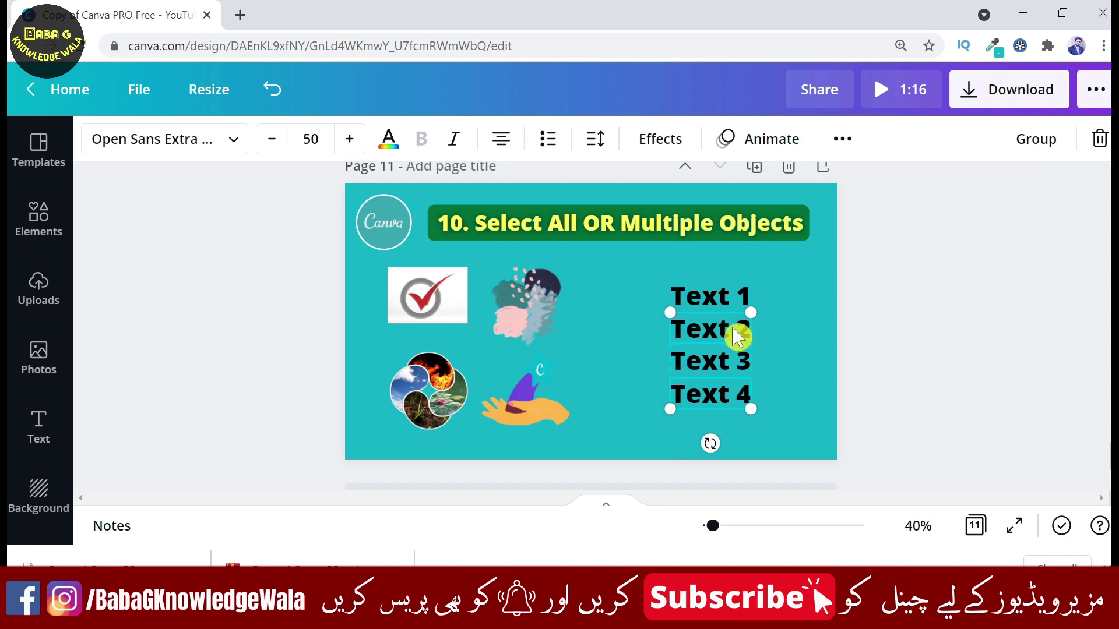
left_click_drag(733, 329, 593, 316)
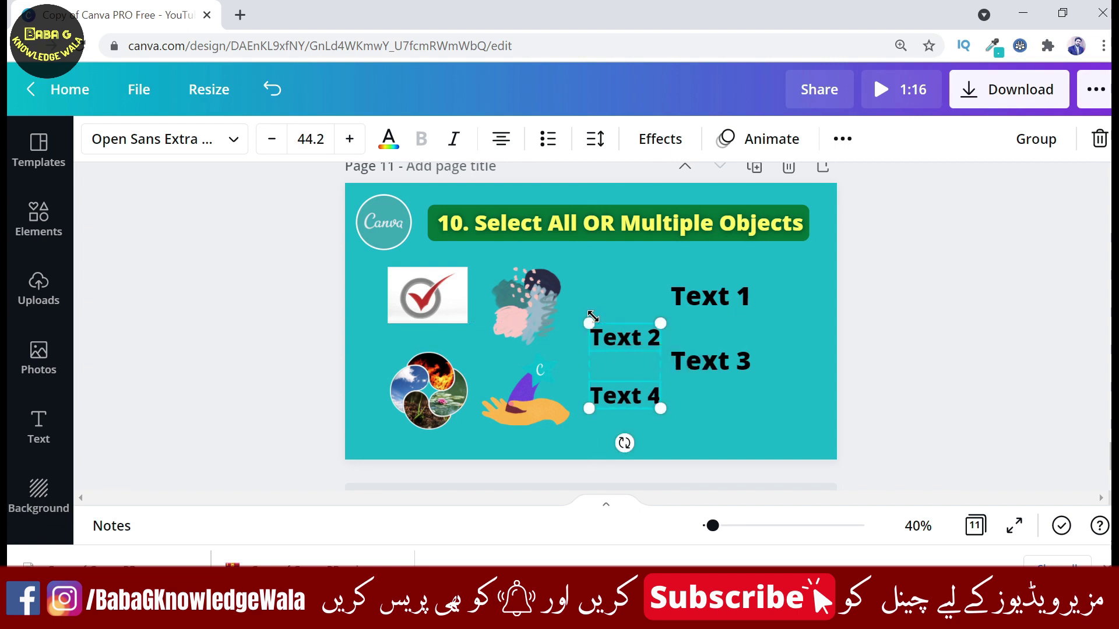